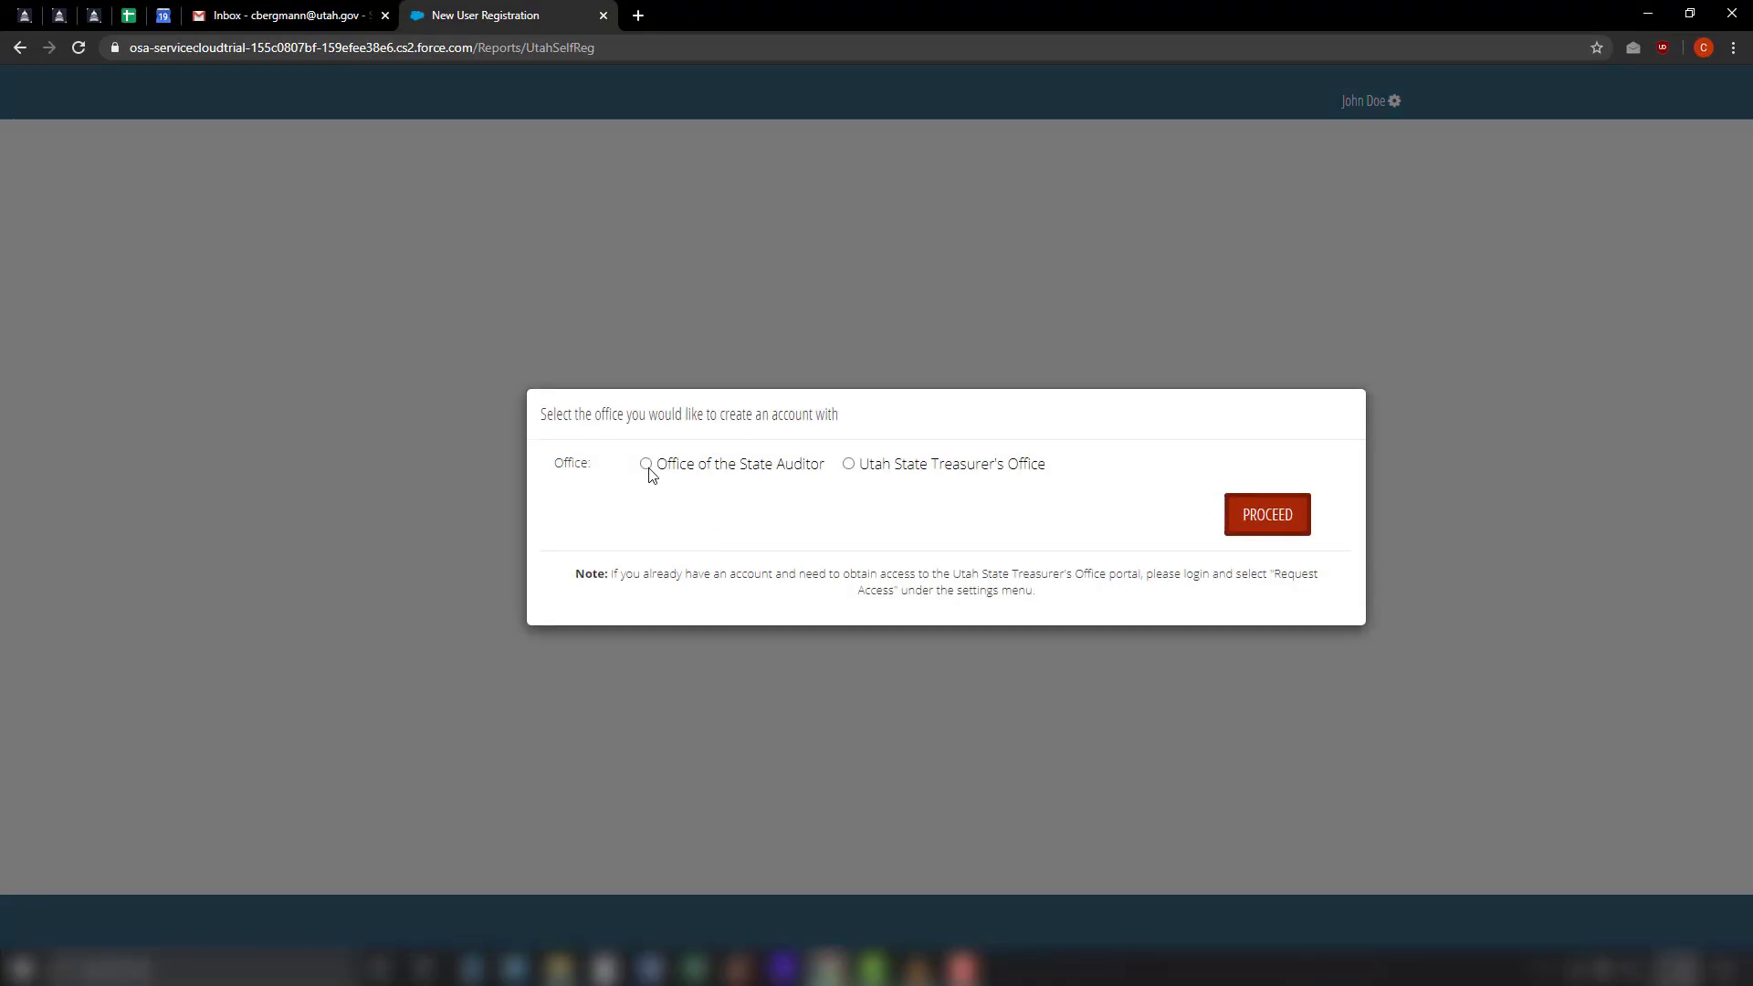
- View the State Auditor's Create a New Account form, then go back to the Welcome sign-in page
{"action": "left_click", "coordinate": [1272, 528]}
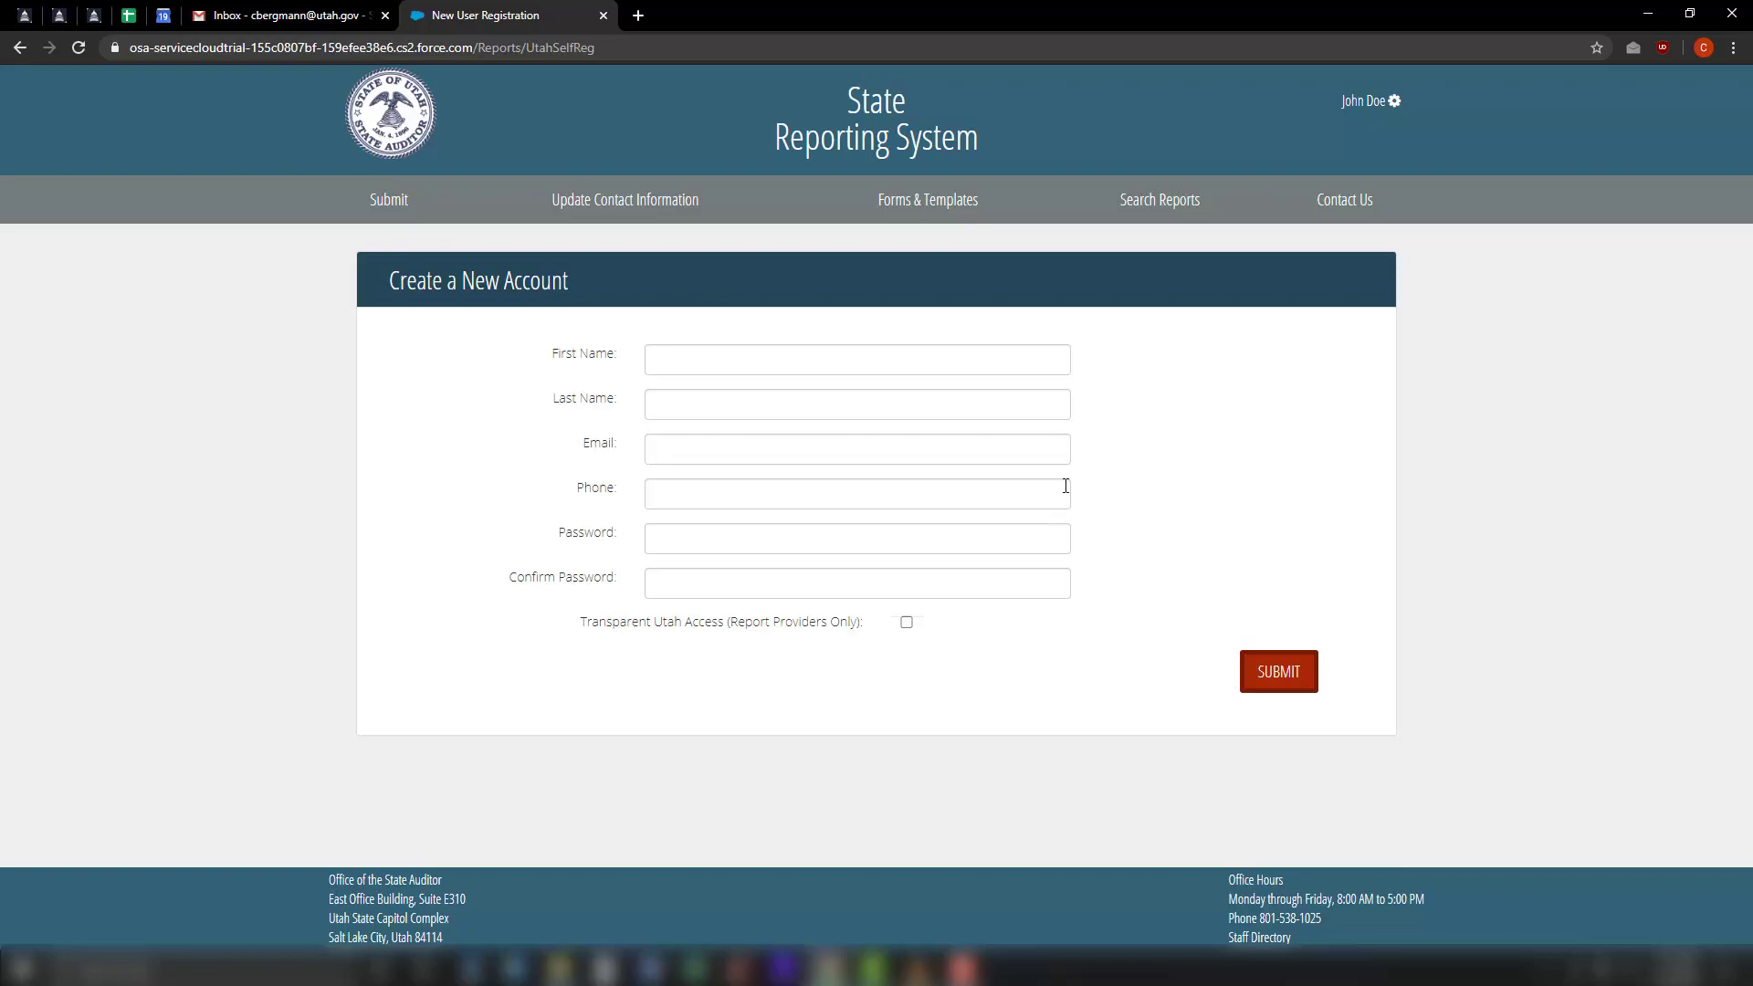
{"action": "left_click", "coordinate": [1276, 676]}
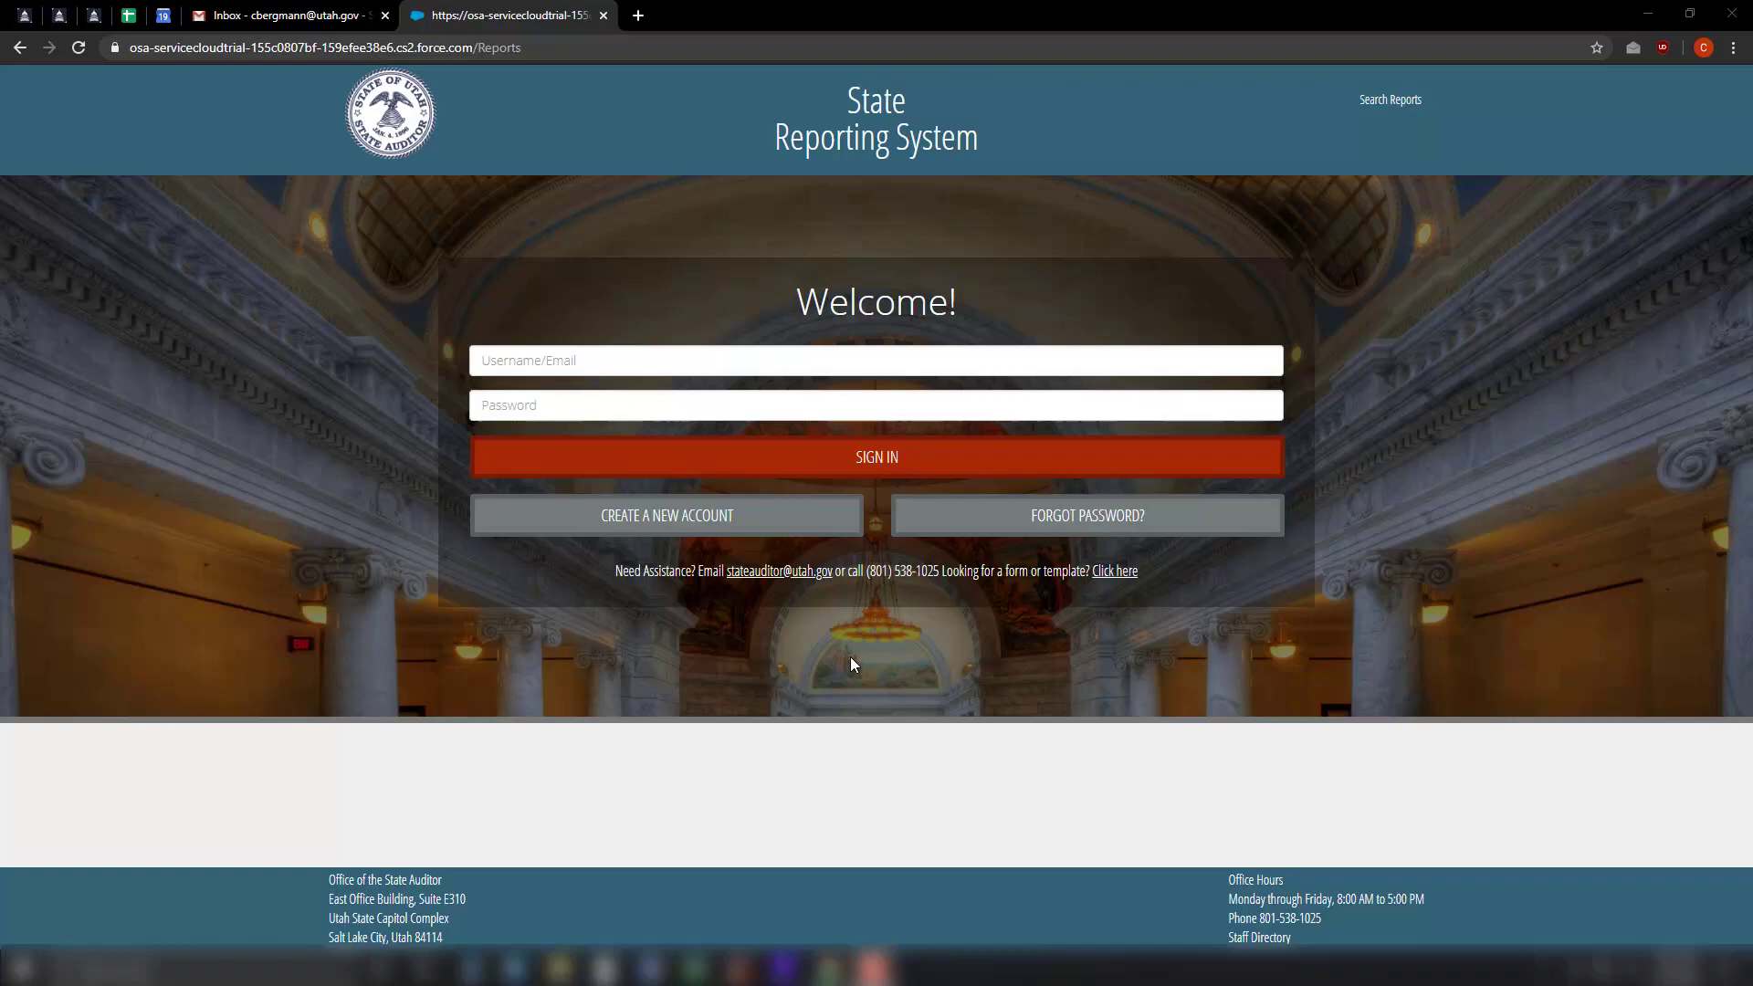
- Sign in with the saved autofill username and the account password
{"action": "left_click", "coordinate": [704, 359]}
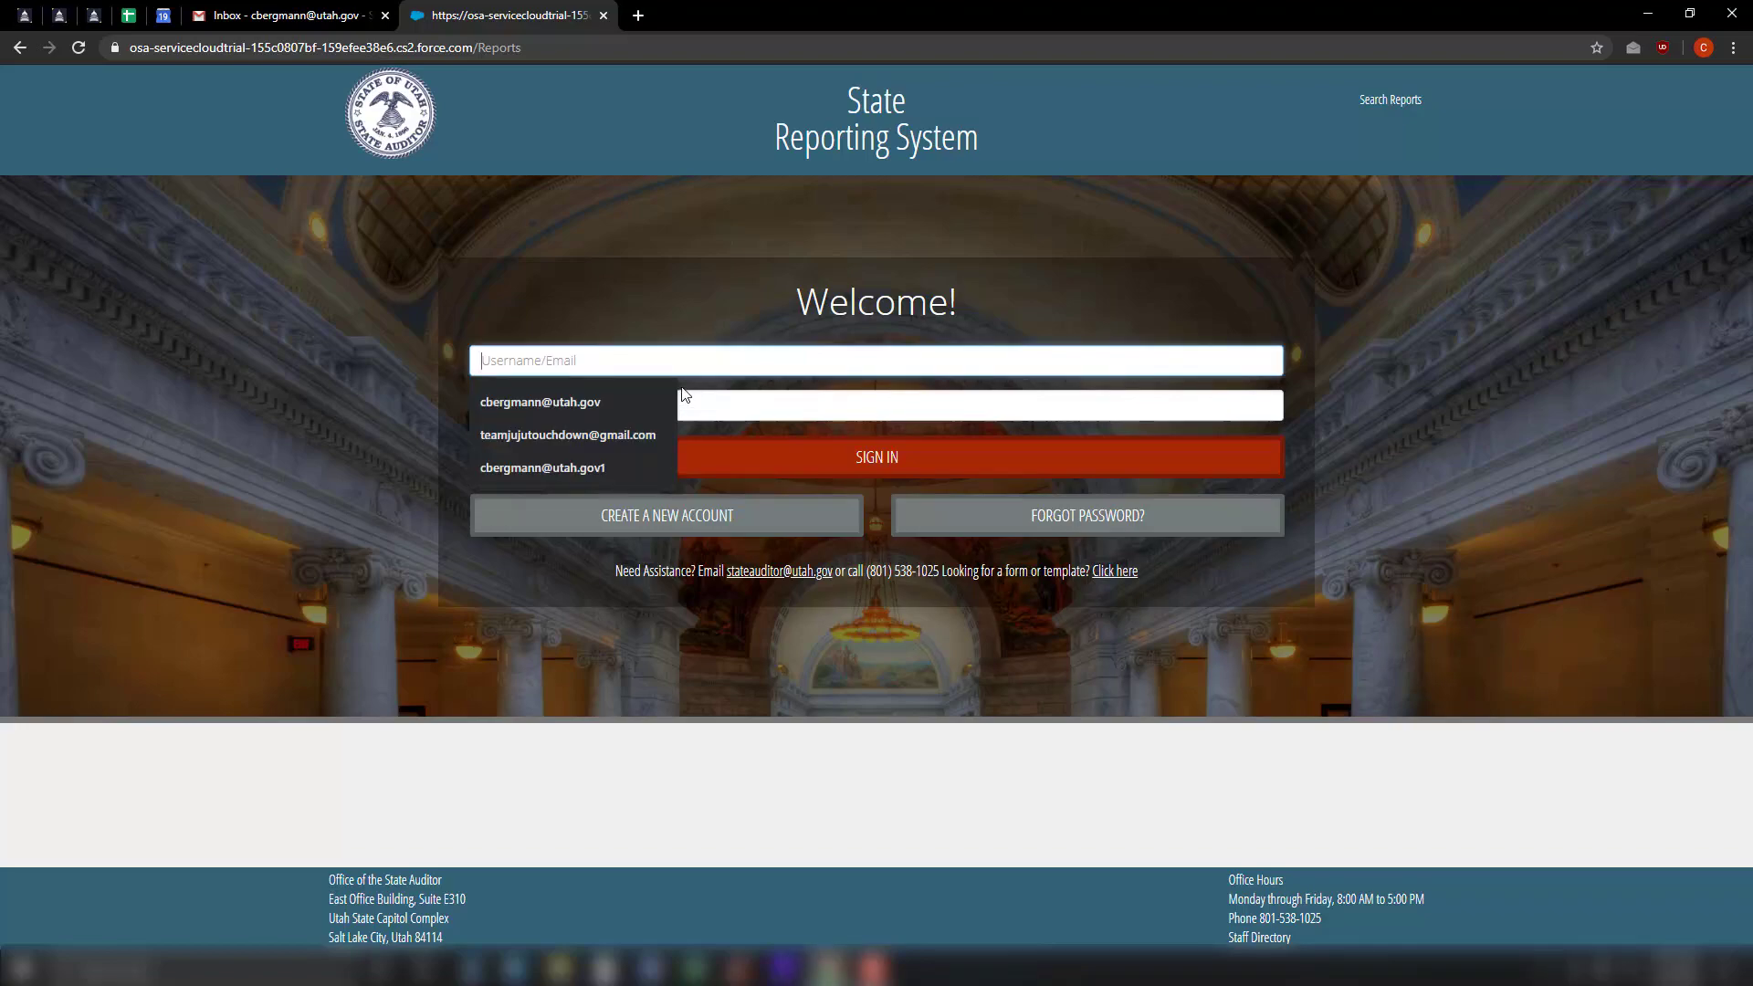
{"action": "left_click", "coordinate": [601, 398]}
{"action": "left_click", "coordinate": [620, 415]}
{"action": "type", "text": "****"}
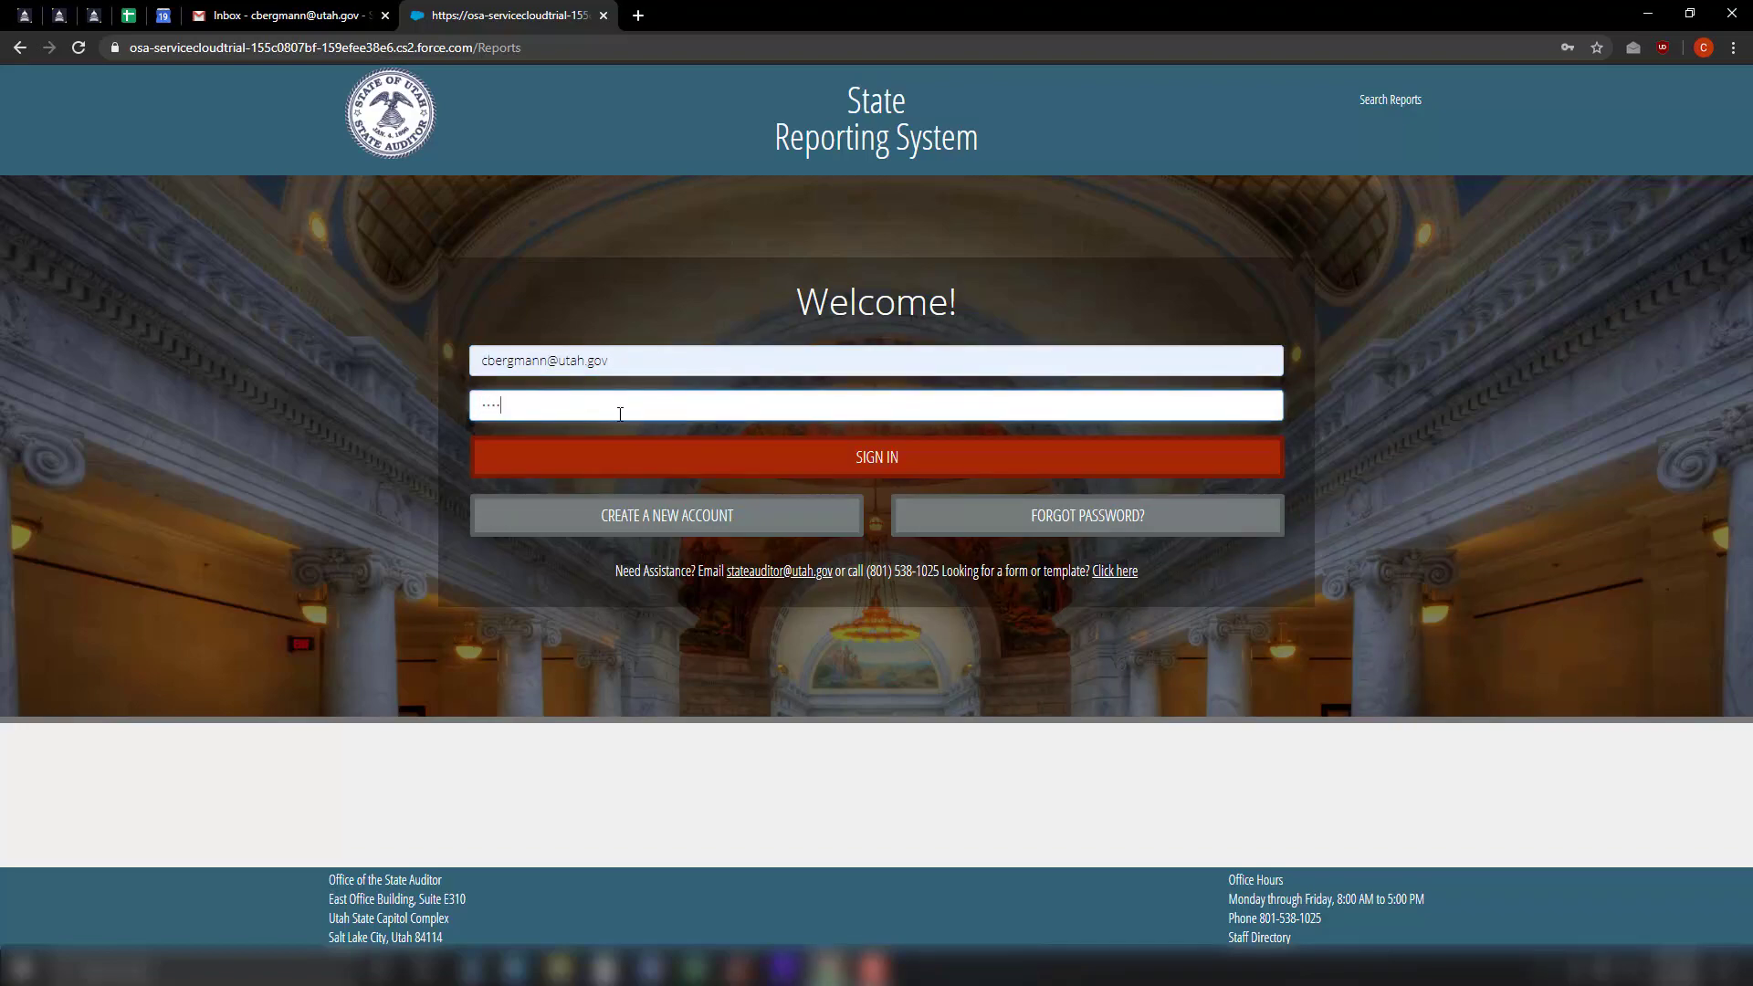
{"action": "type", "text": "*****"}
{"action": "key", "text": "Return"}
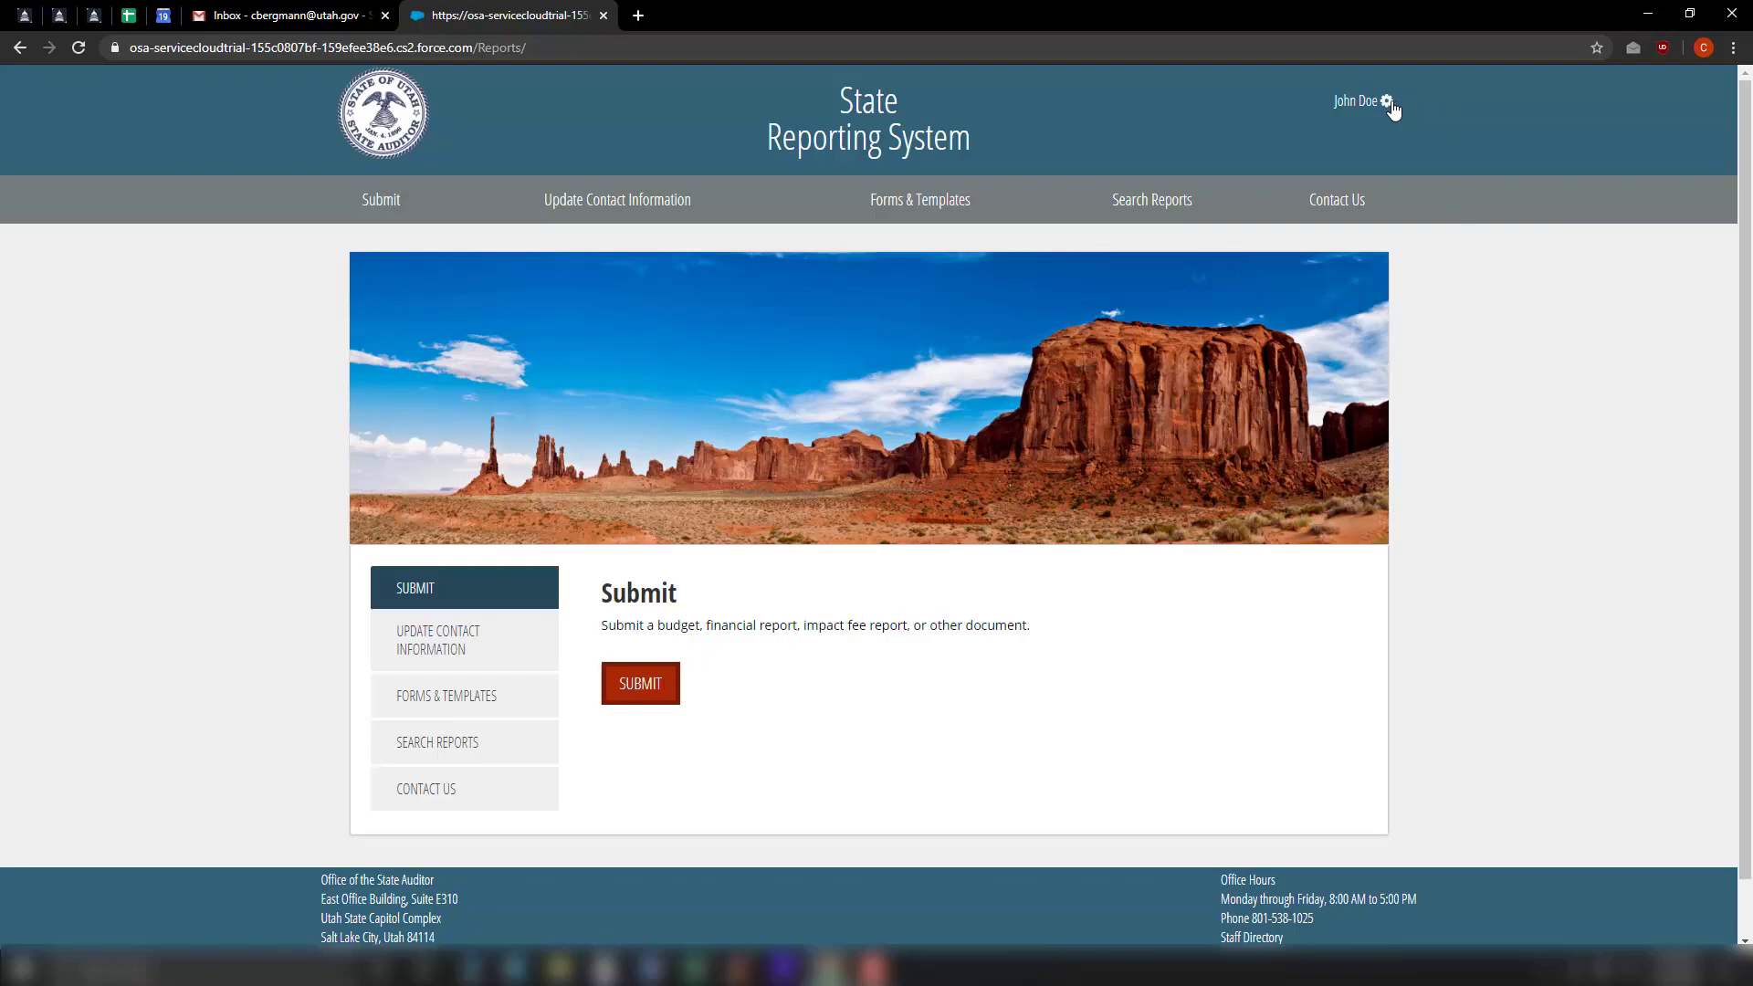
- Request Transparent Utah report provider account access from the Request for Access page
{"action": "left_click", "coordinate": [1388, 103]}
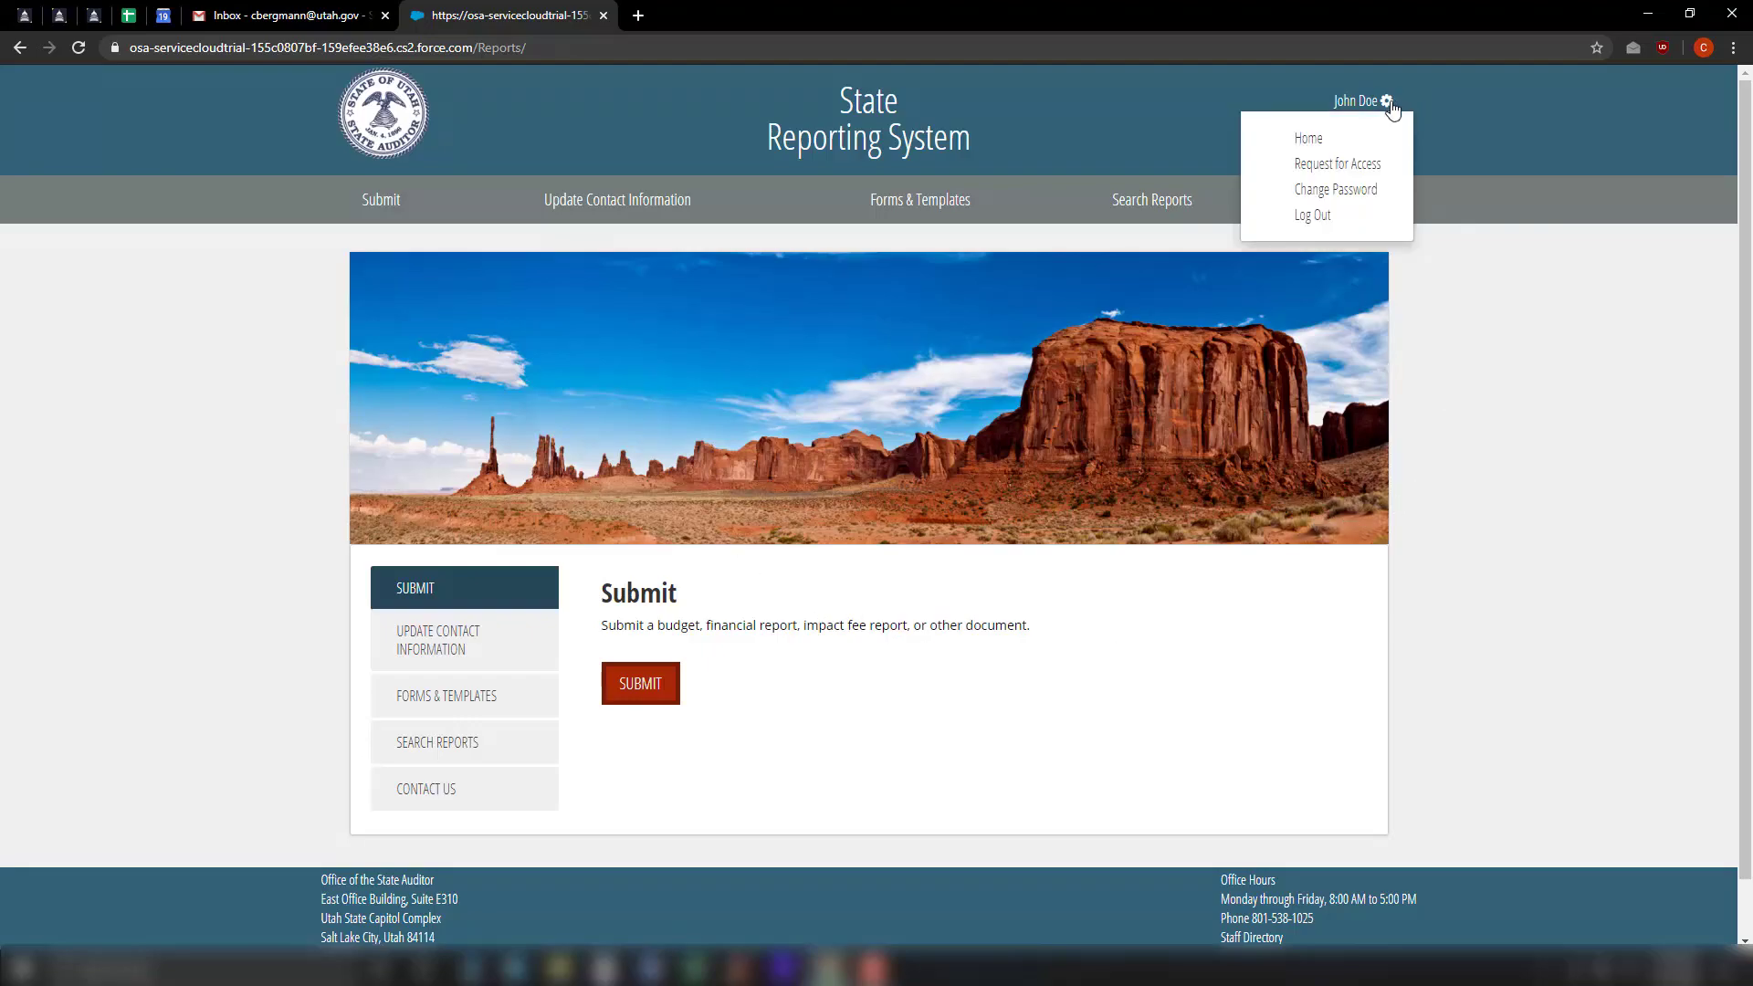
{"action": "left_click", "coordinate": [1353, 174]}
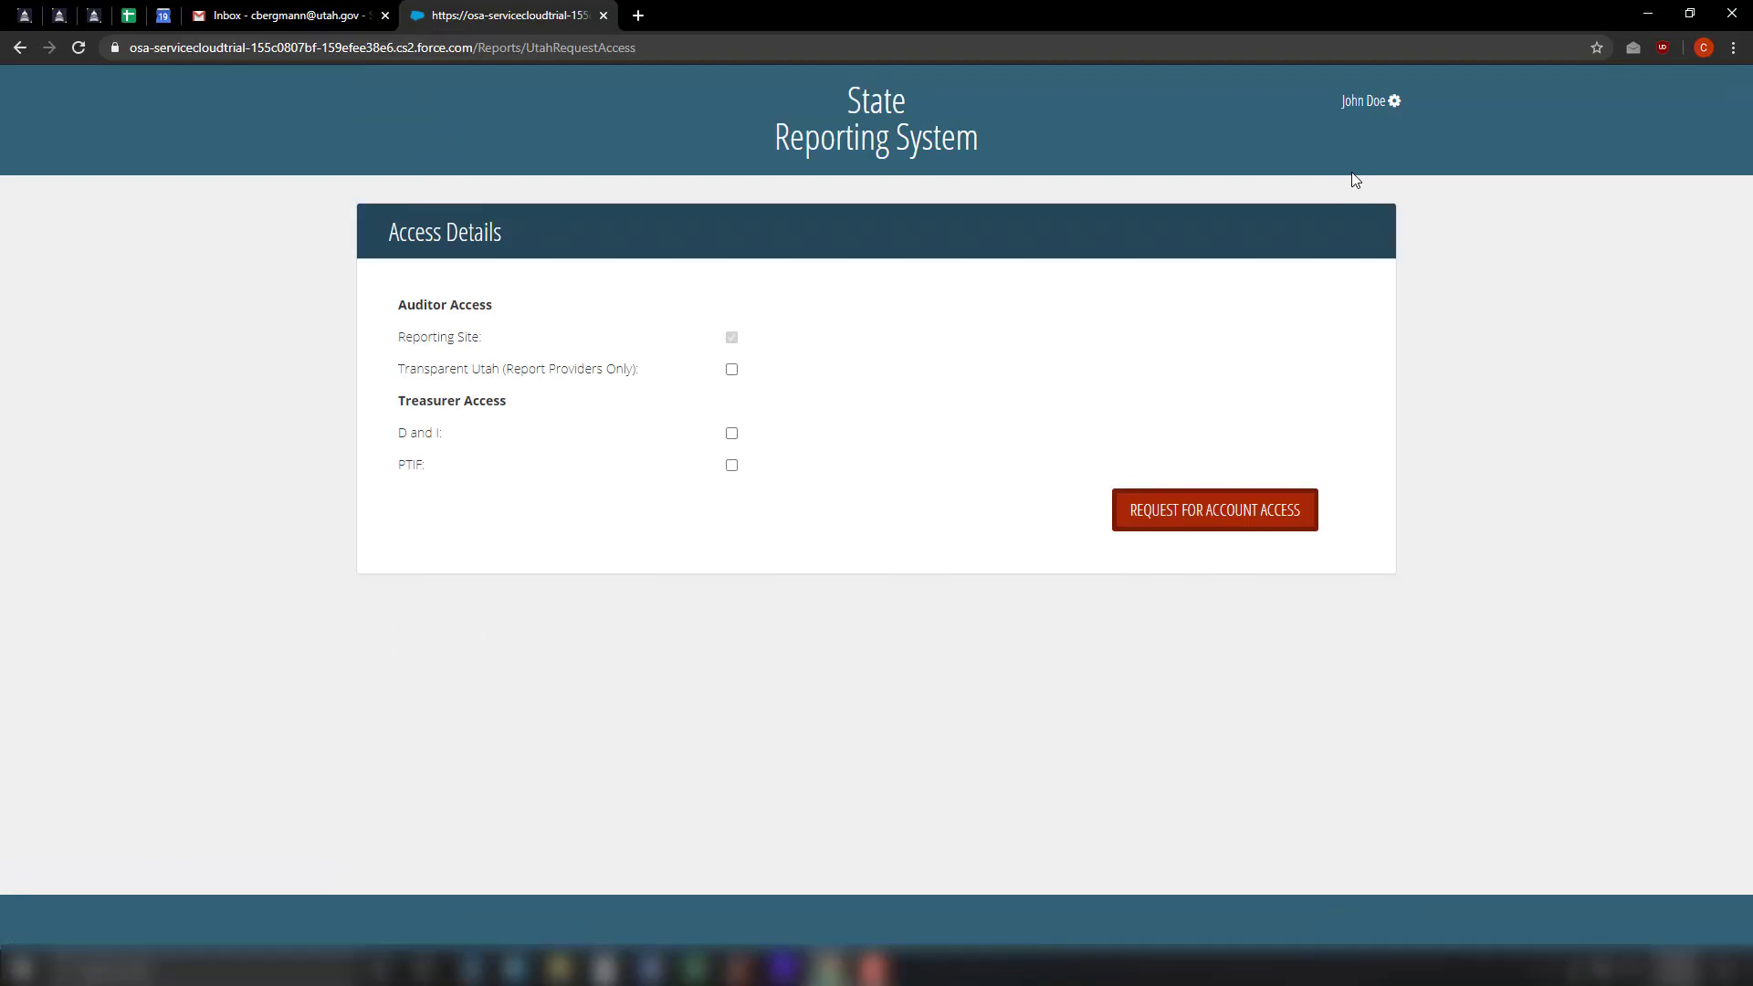
{"action": "left_click", "coordinate": [735, 374]}
{"action": "left_click", "coordinate": [1212, 528]}
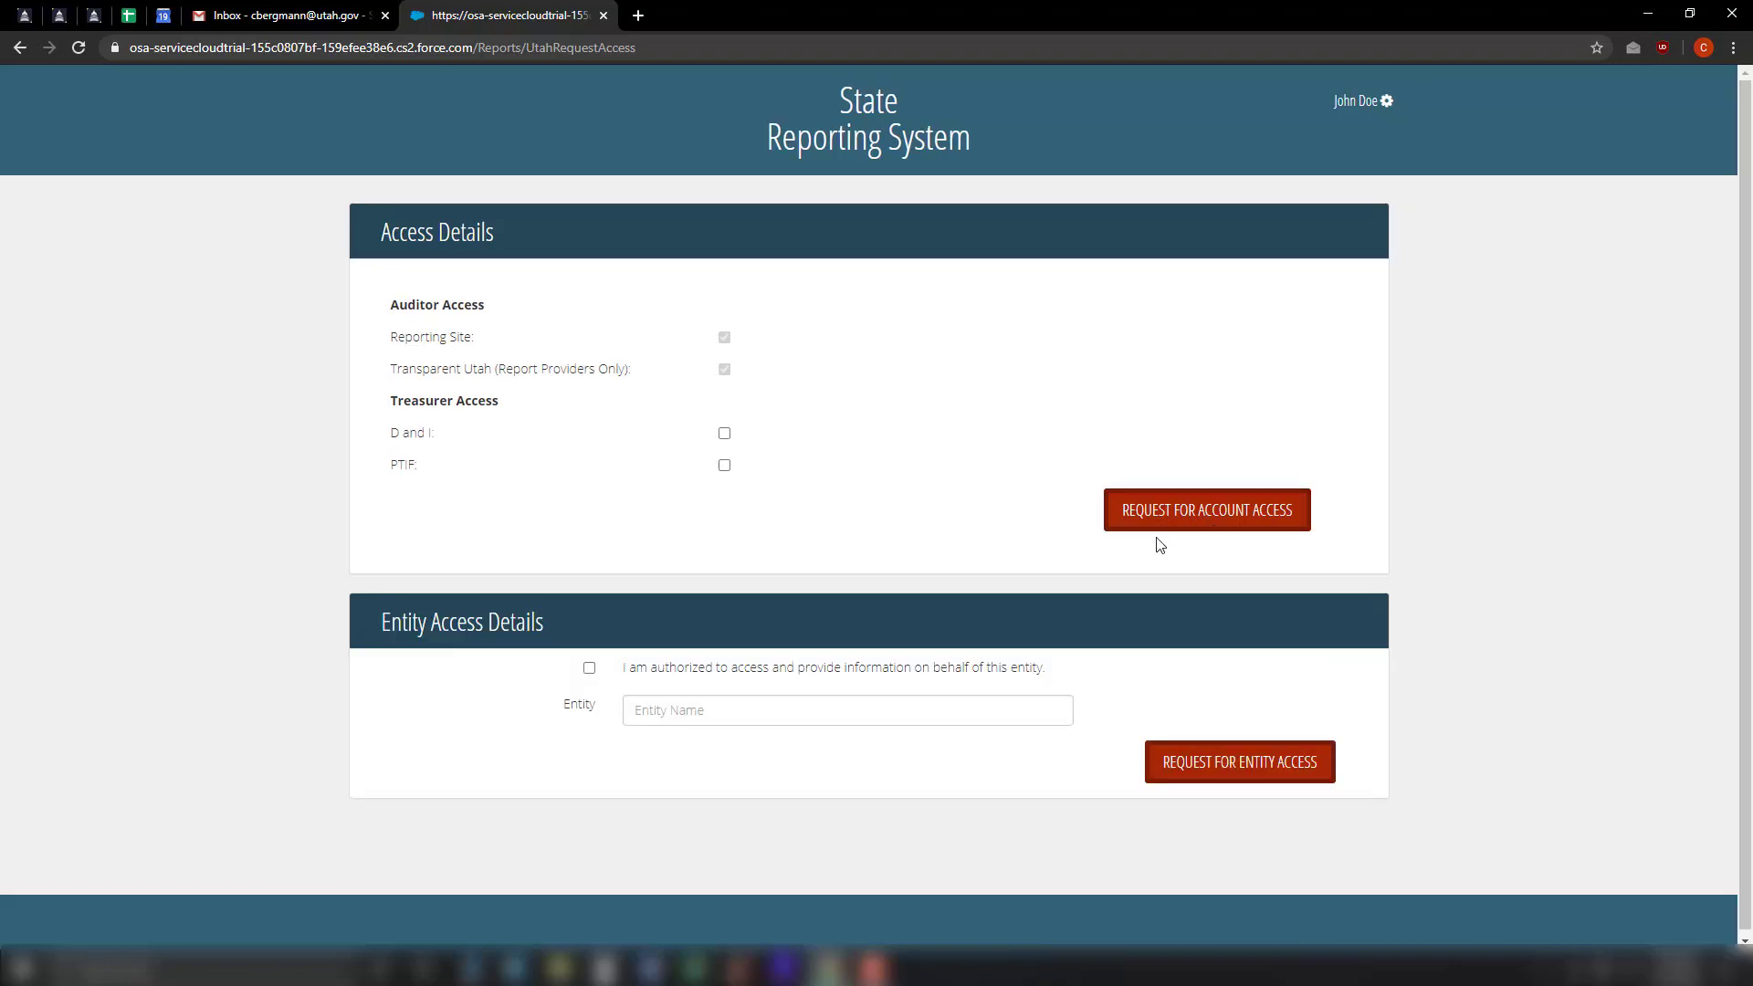
- Confirm authorization and request entity access for 'Test City 2'
{"action": "left_click", "coordinate": [589, 669]}
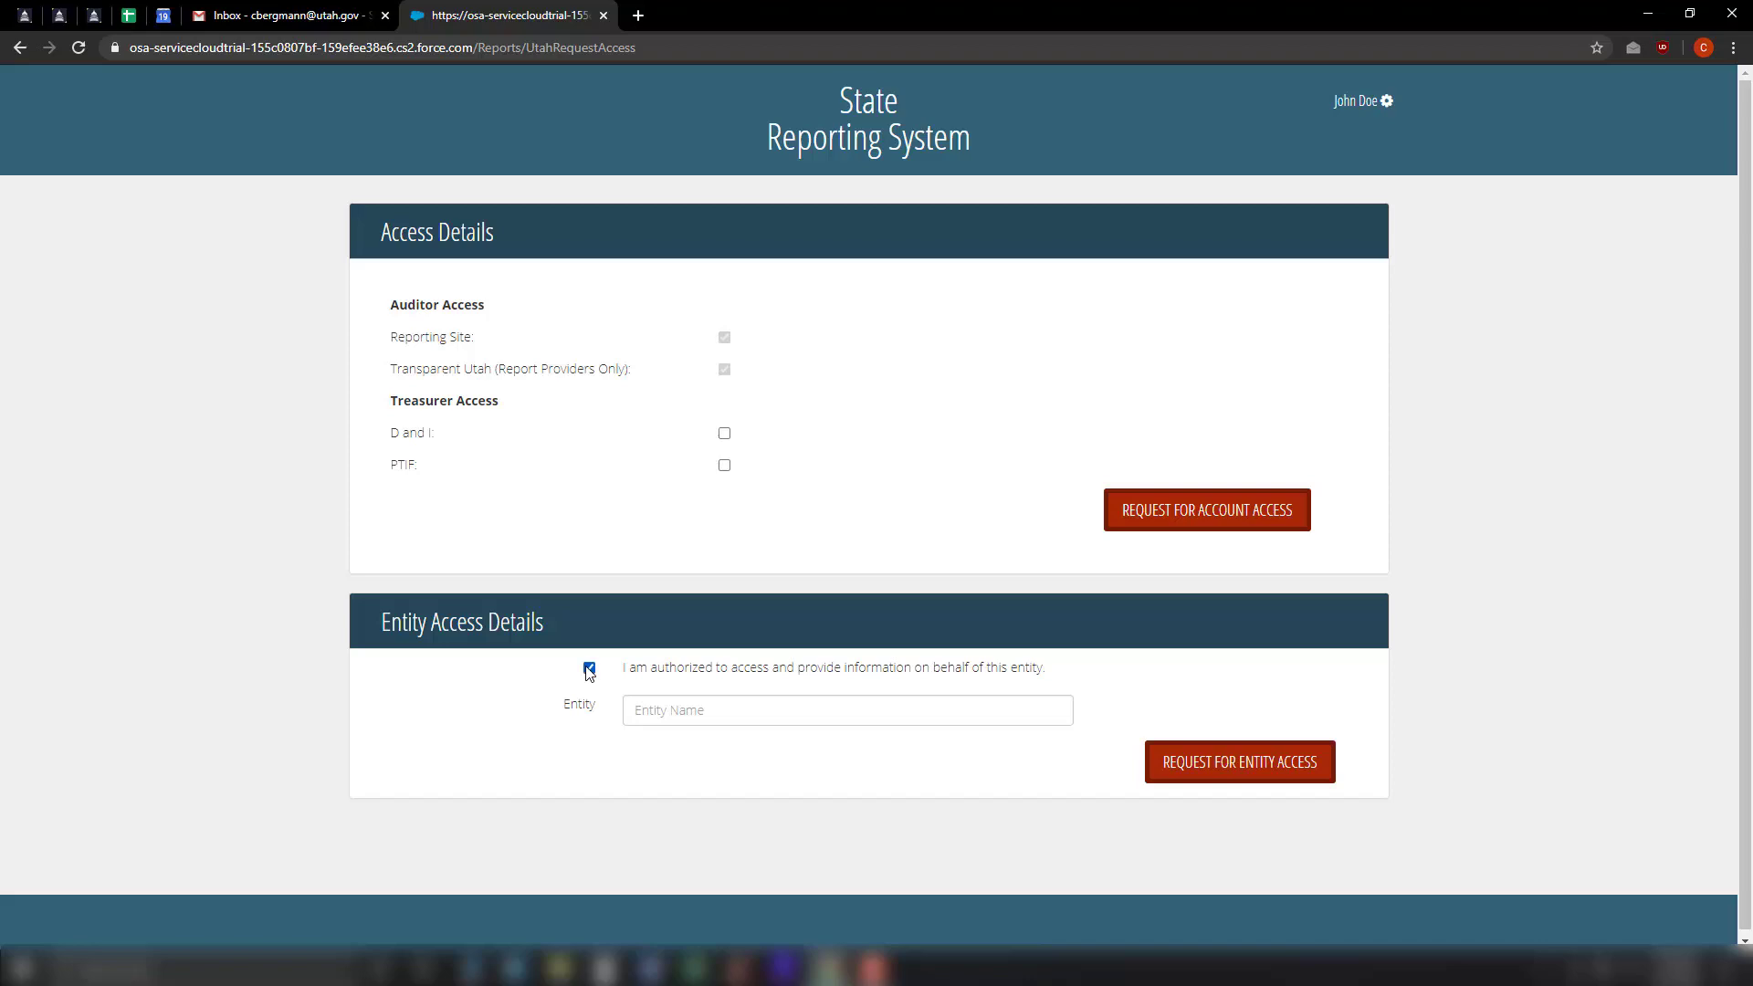
{"action": "left_click", "coordinate": [671, 714]}
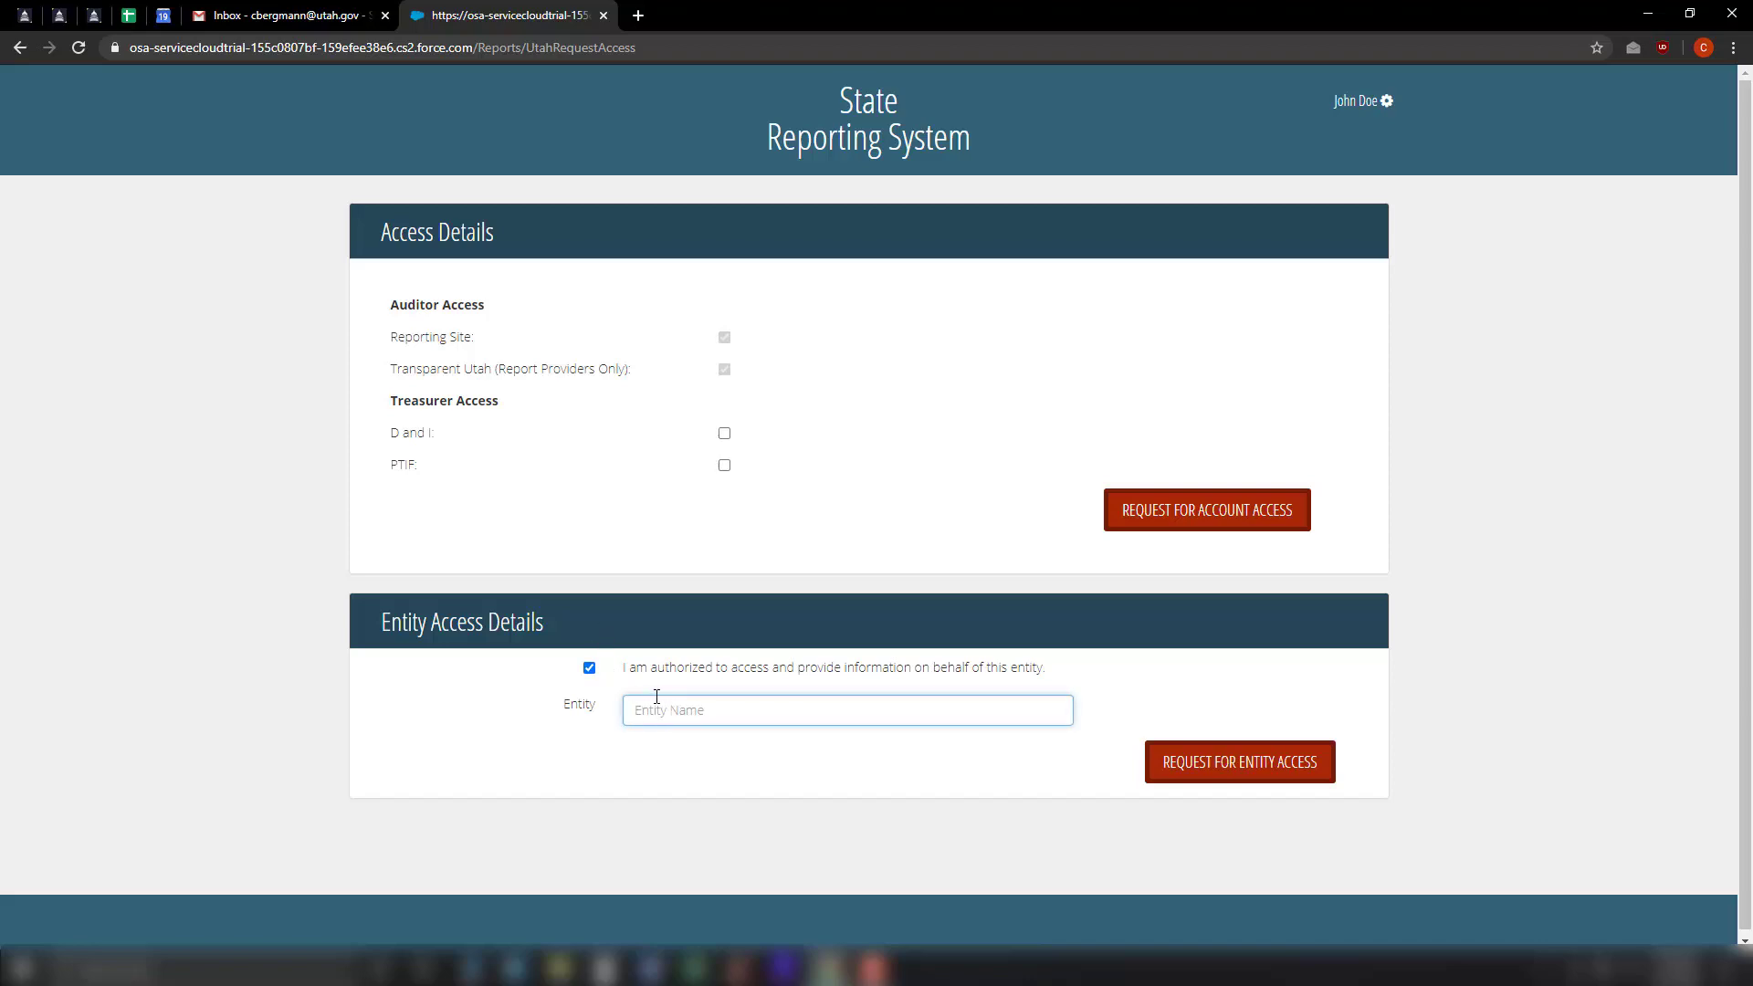
{"action": "type", "text": "Test City 2"}
{"action": "left_click", "coordinate": [1233, 767]}
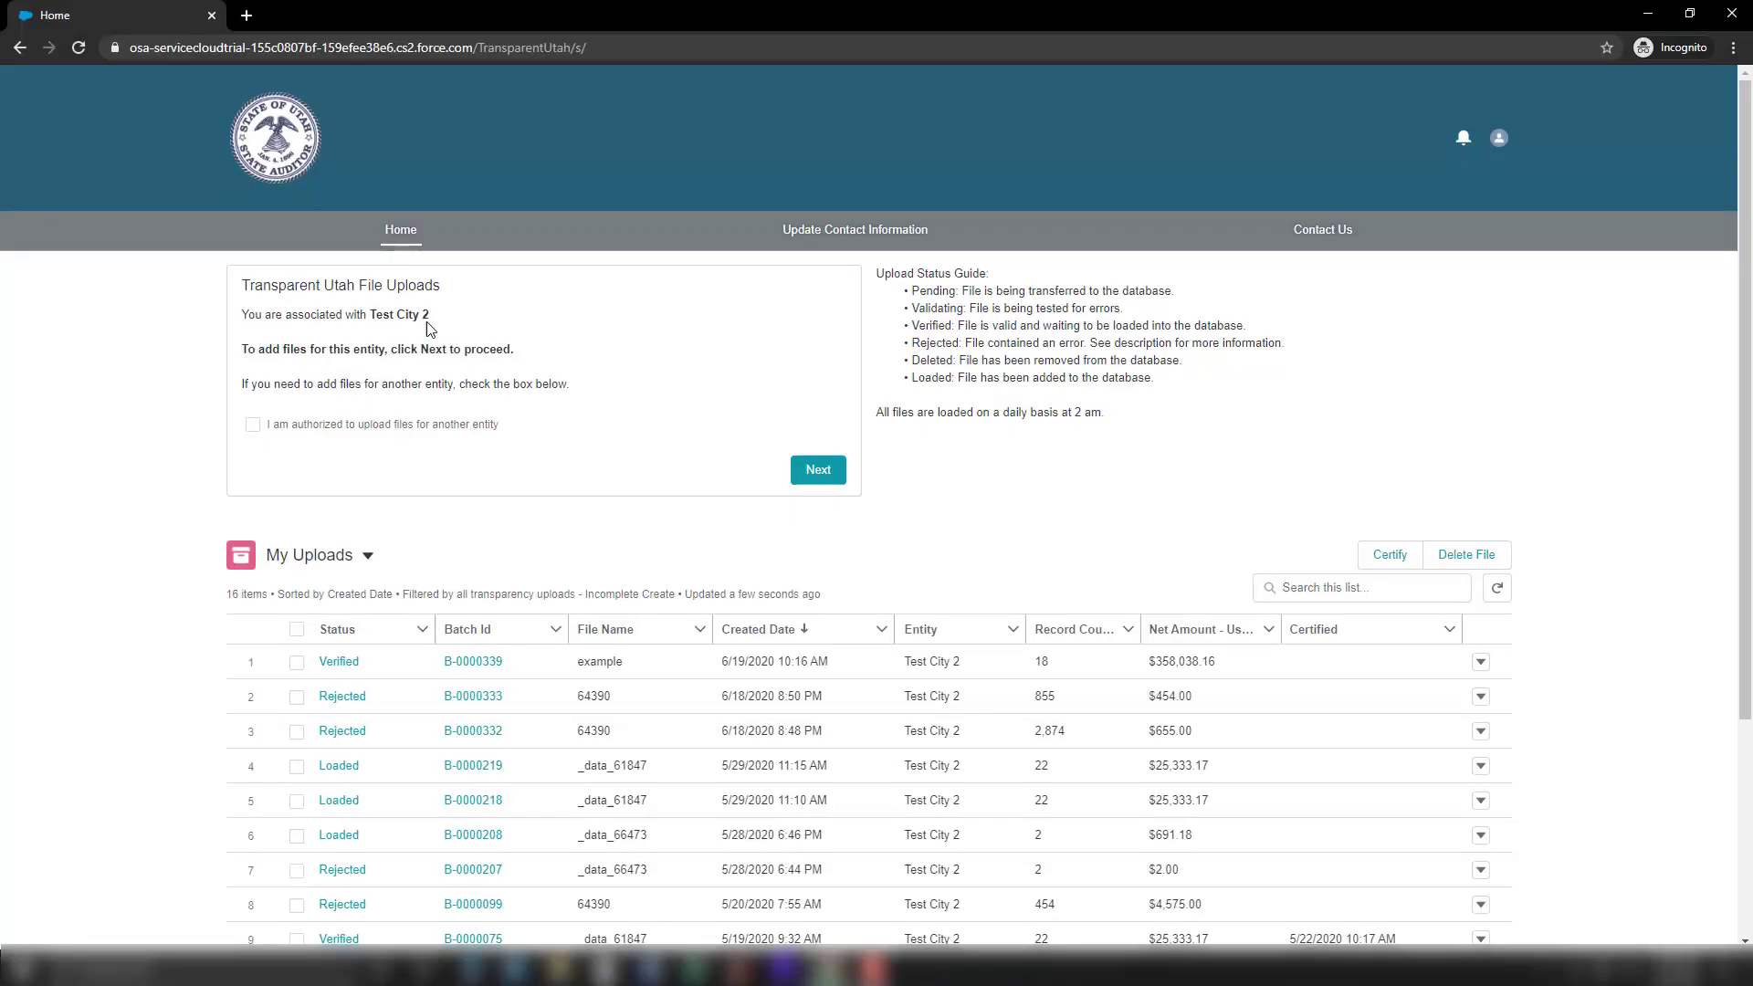
- Toggle 'upload files for another entity' on and back off, keeping uploads for Test City 2
{"action": "left_click", "coordinate": [253, 425]}
{"action": "left_click", "coordinate": [310, 529]}
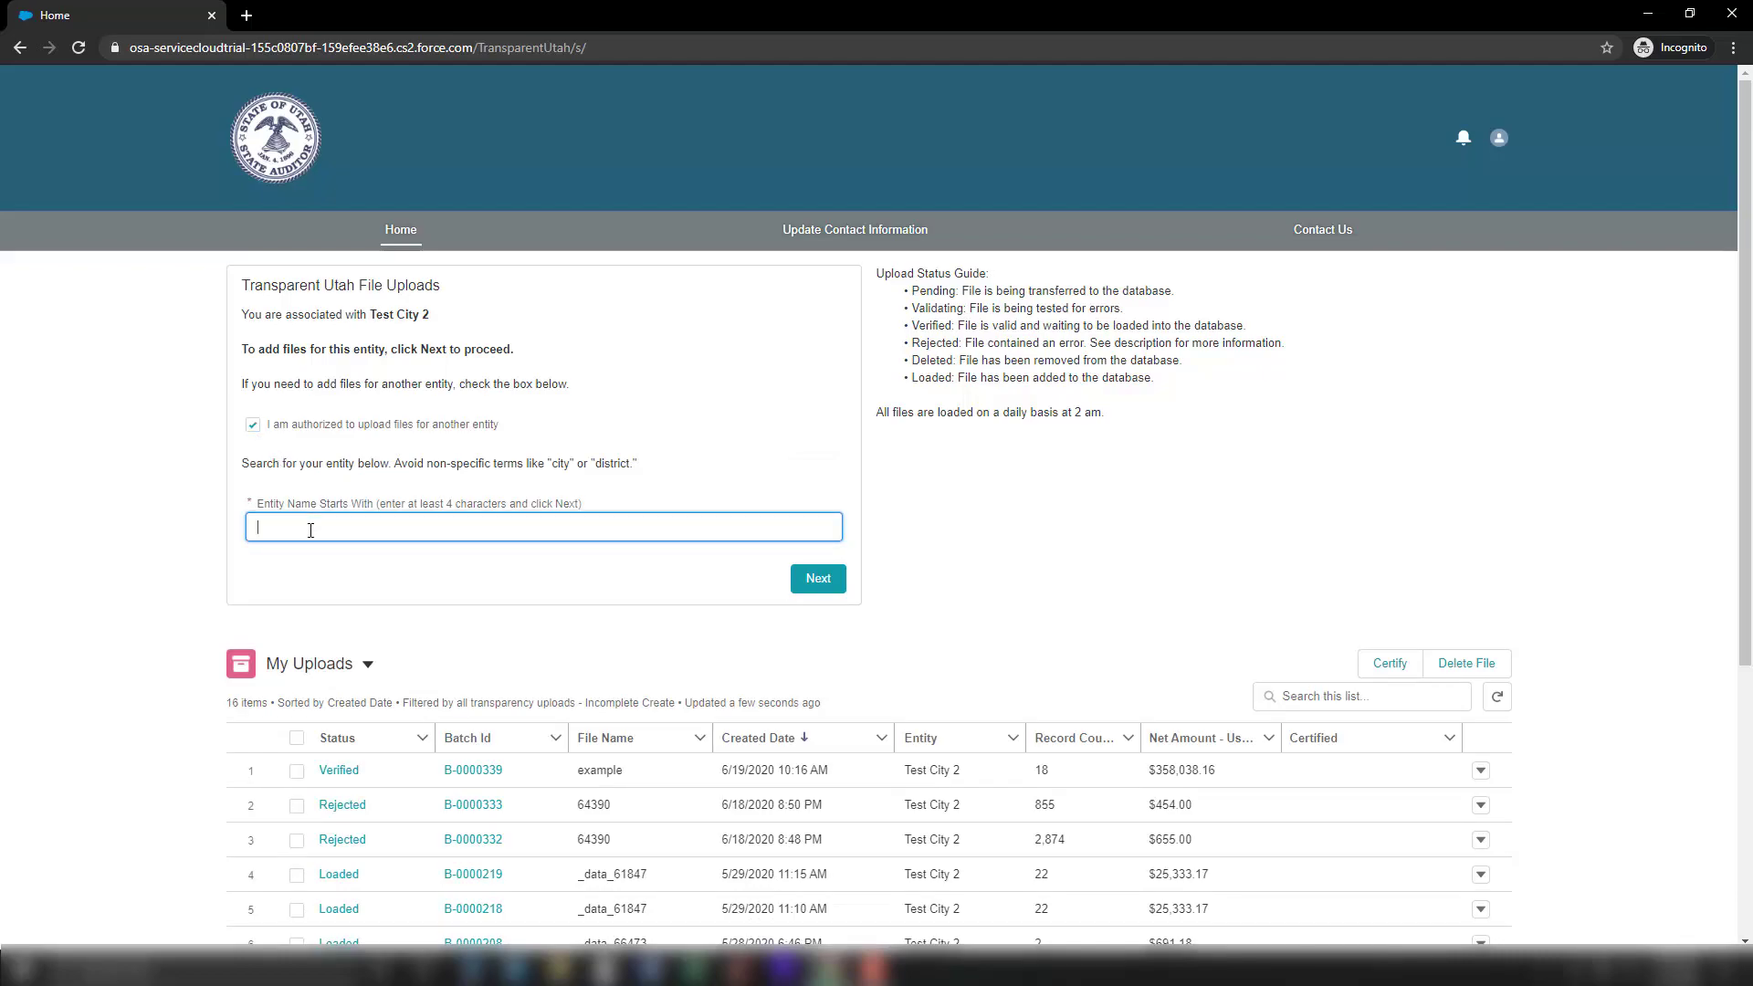
{"action": "left_click", "coordinate": [254, 426]}
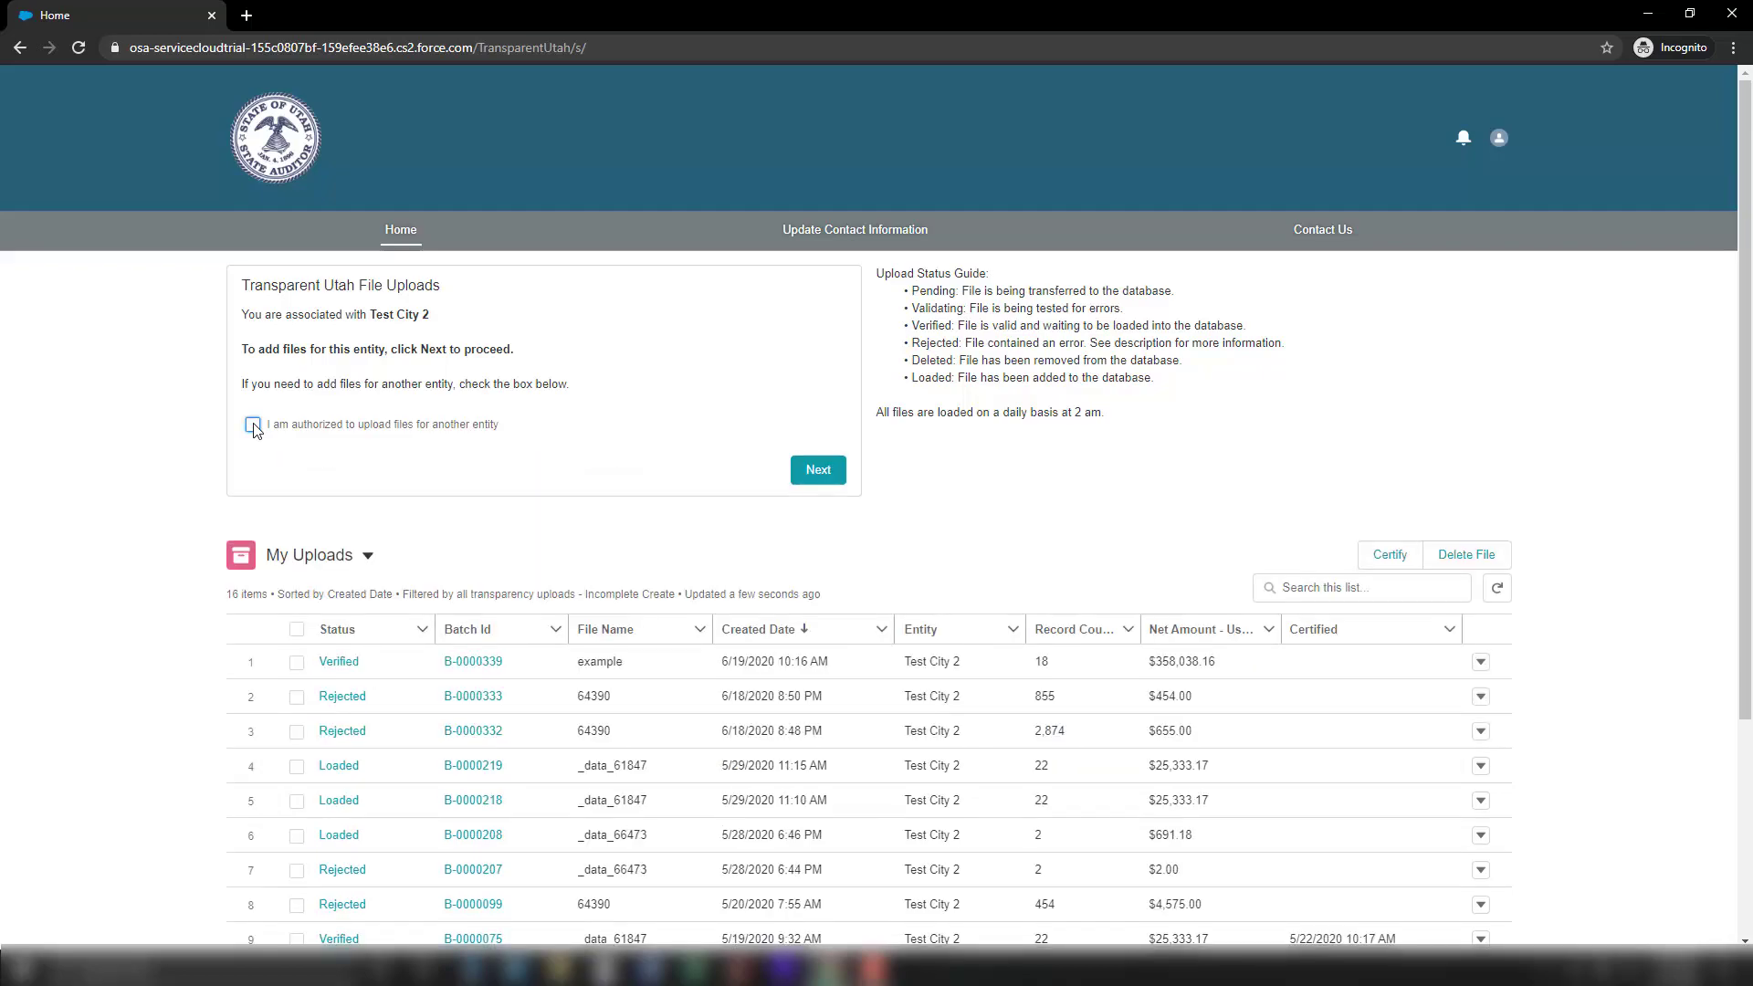
- Fill the new upload form with Total Amount 358,038.16 and Number of Rows 18
{"action": "left_click", "coordinate": [818, 472]}
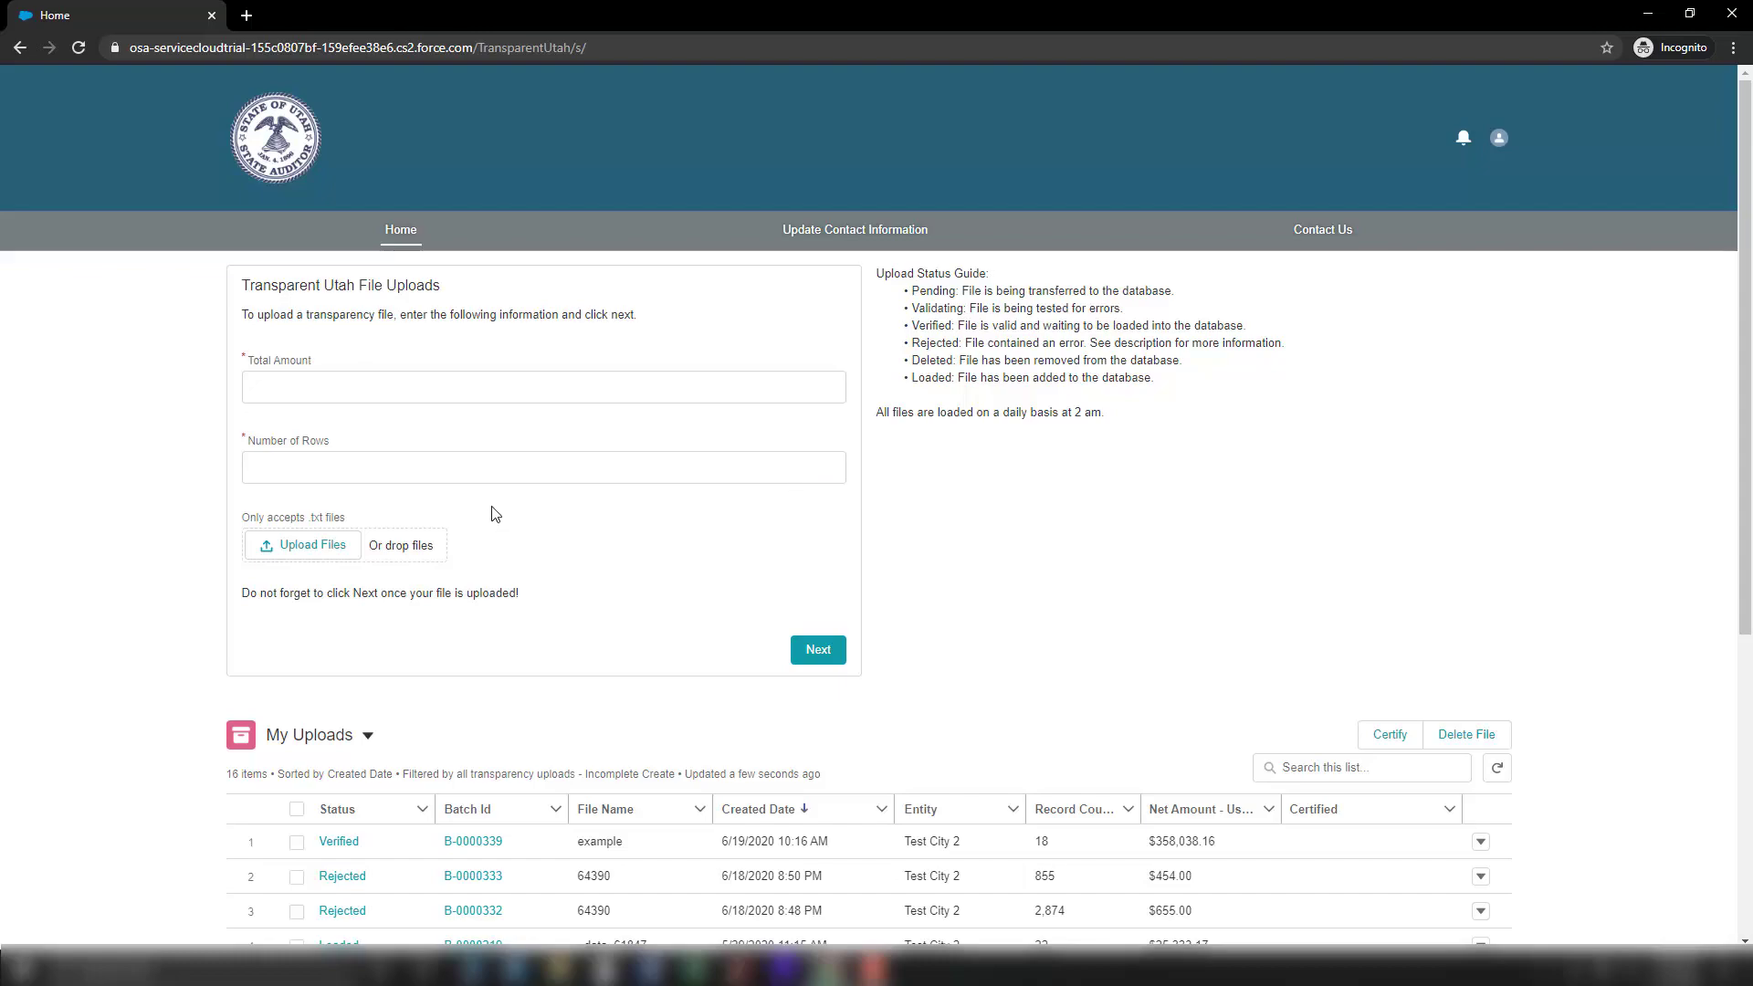
{"action": "left_click", "coordinate": [308, 383]}
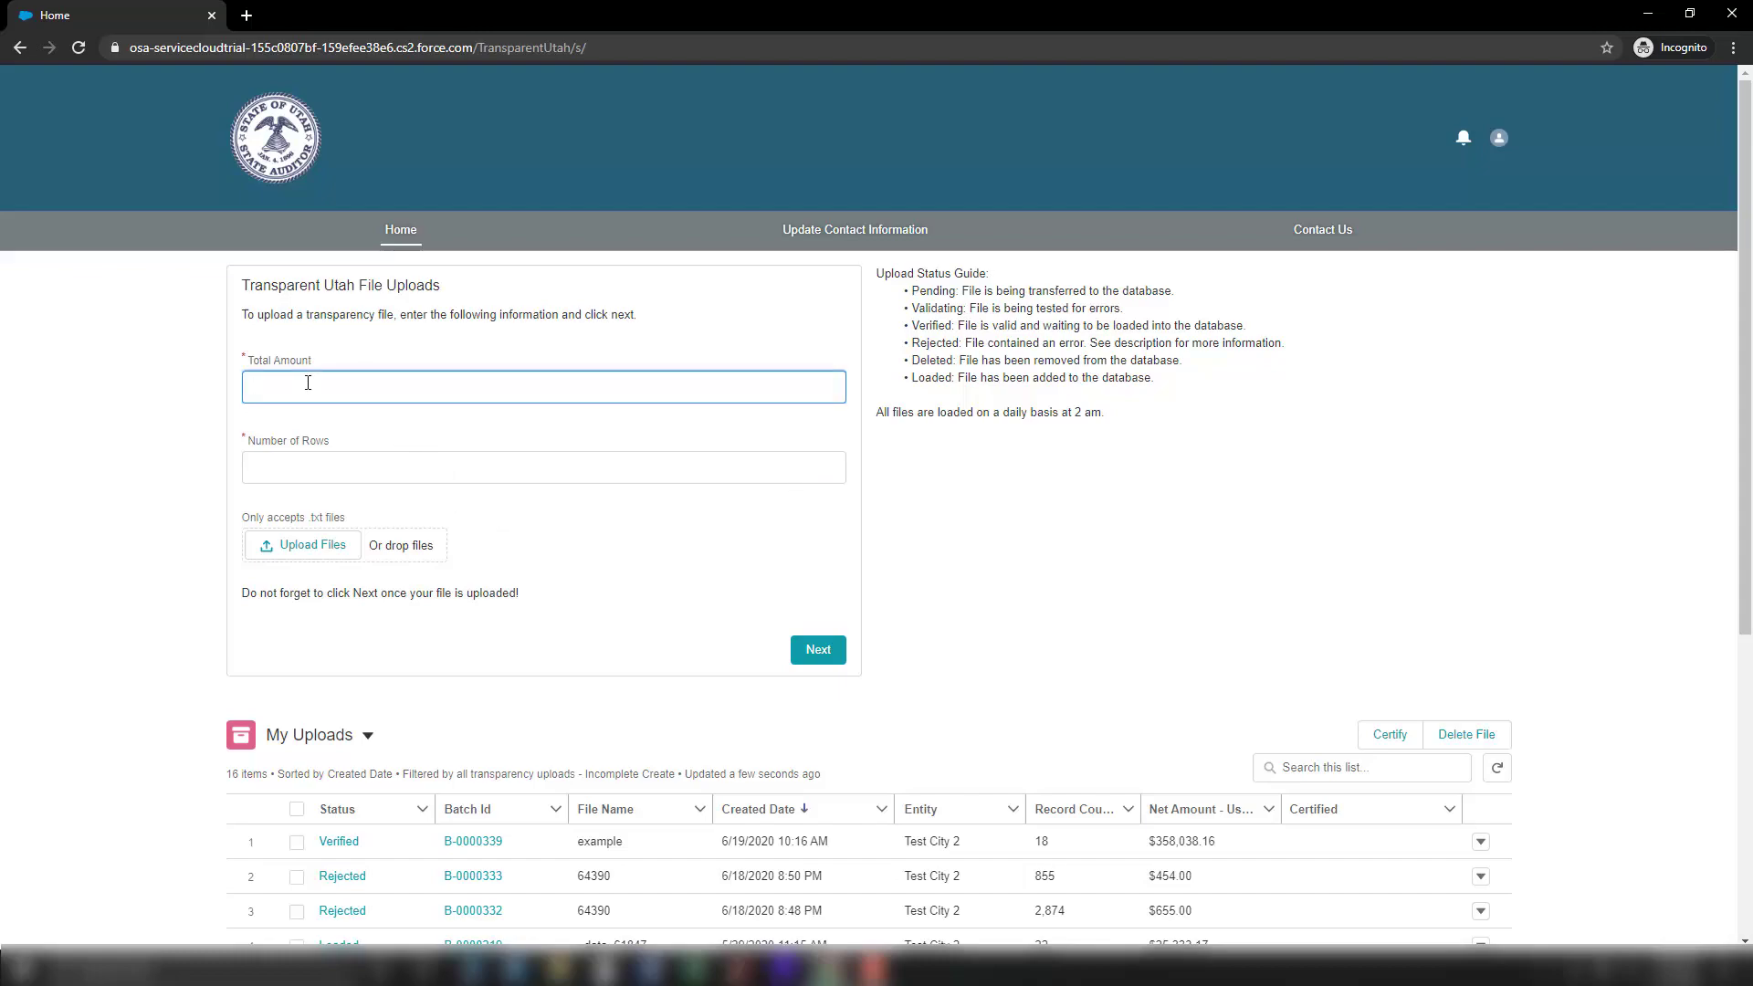
{"action": "type", "text": "358,038.16"}
{"action": "key", "text": "Tab"}
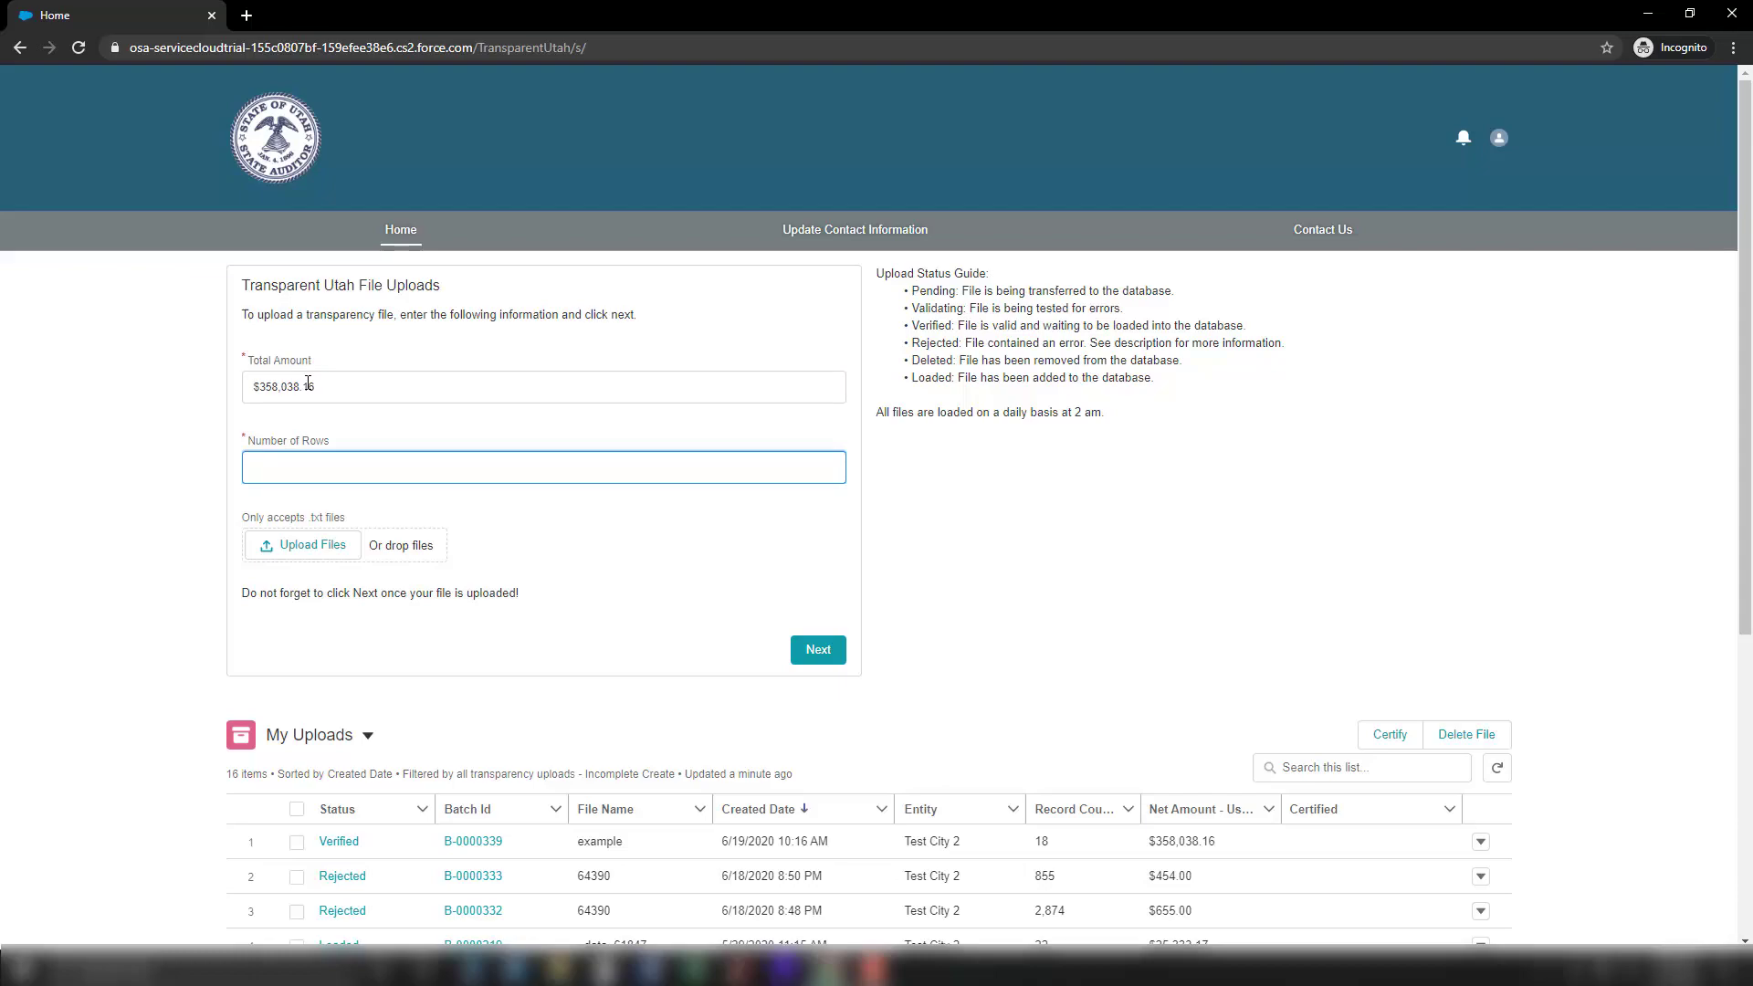
{"action": "type", "text": "18"}
{"action": "left_click", "coordinate": [529, 528]}
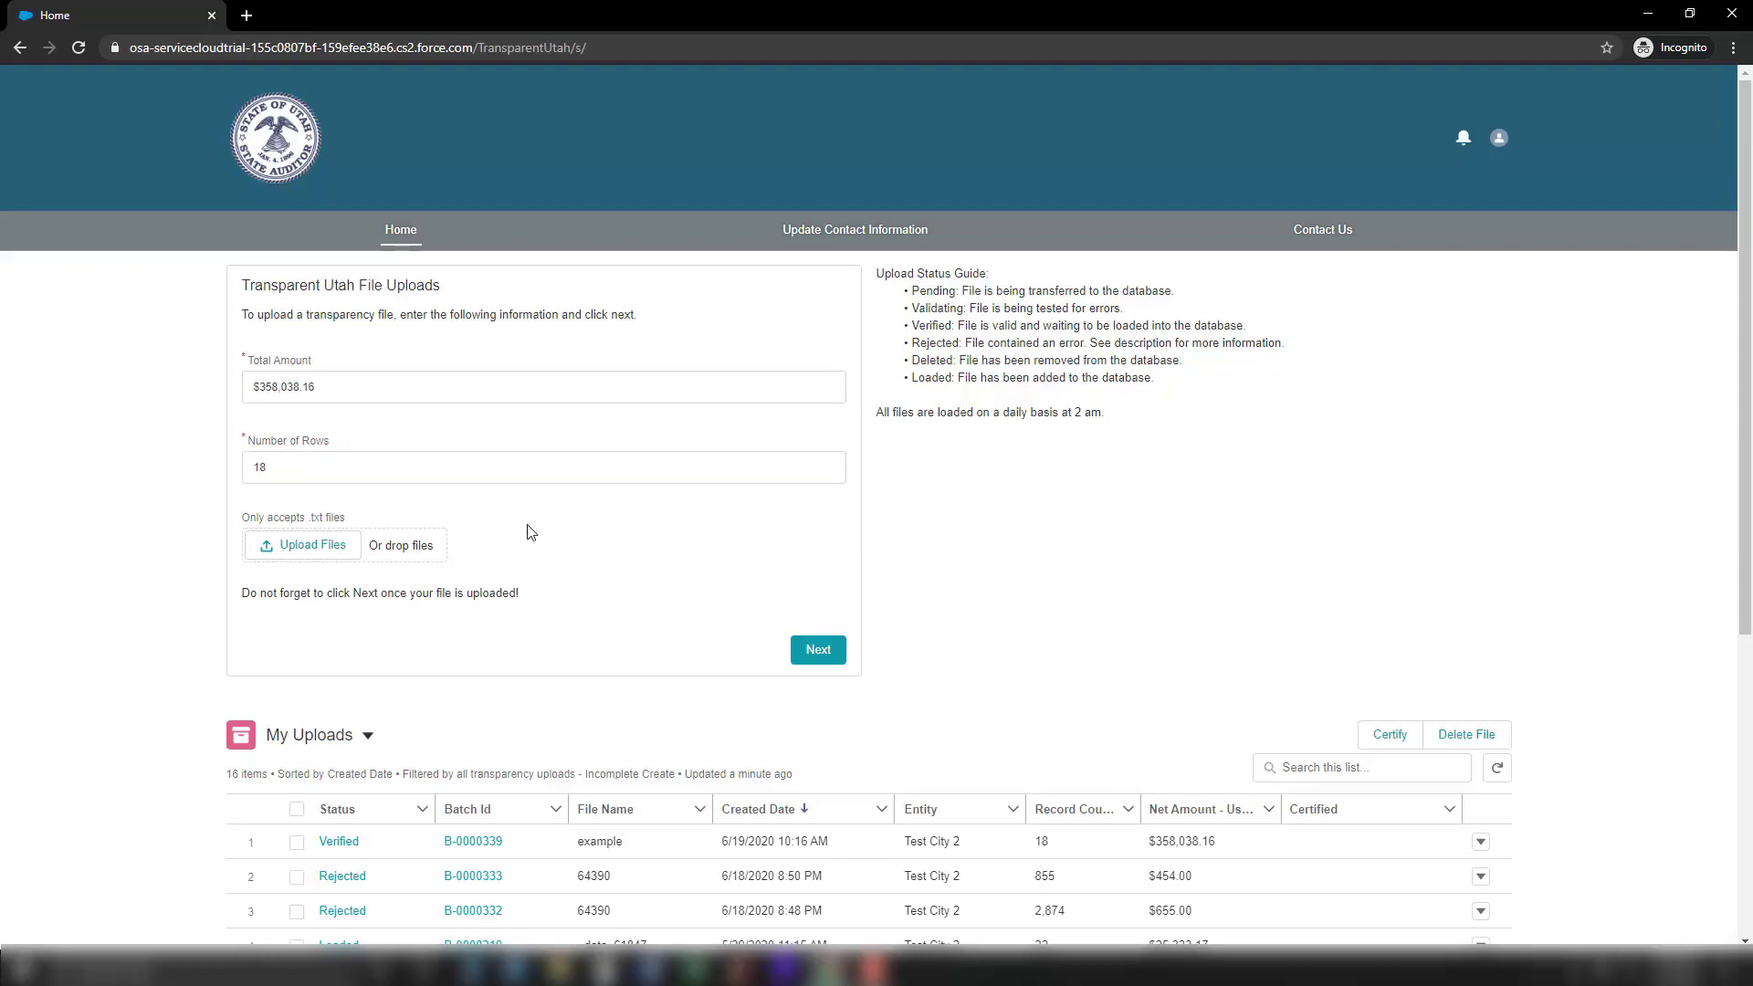
- Upload example.txt (4 KB) from Downloads and close the finished upload summary
{"action": "left_click", "coordinate": [317, 547]}
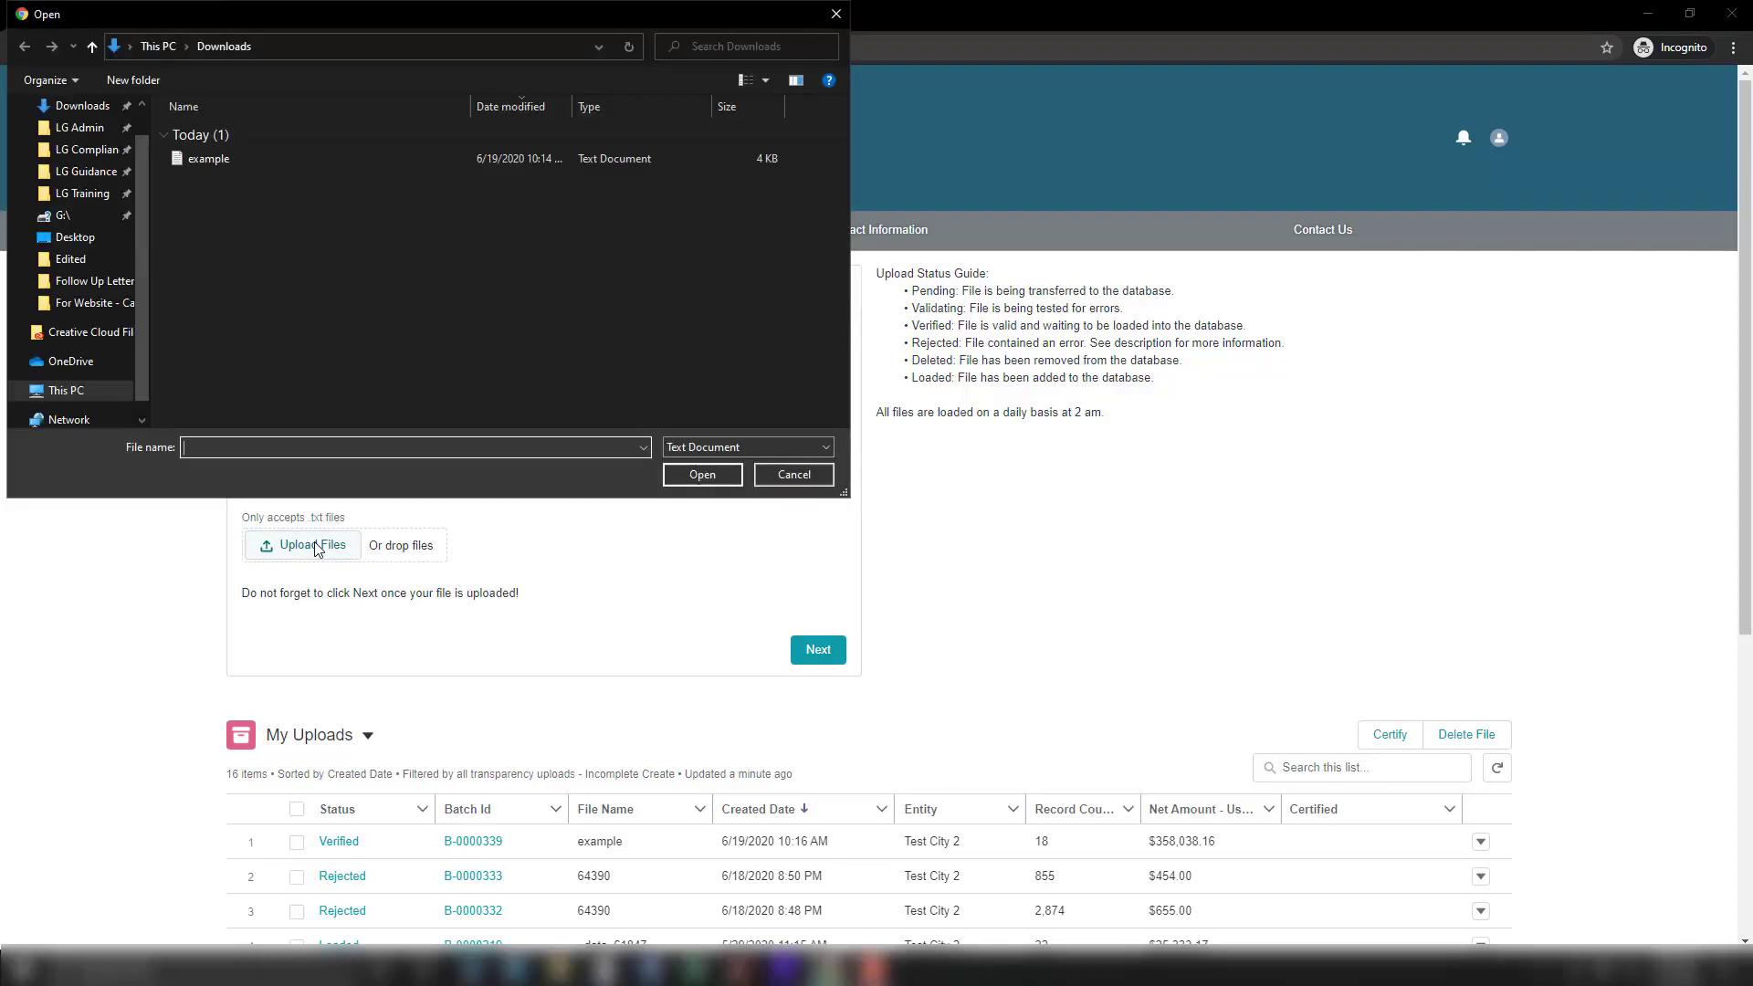
{"action": "left_click", "coordinate": [216, 161]}
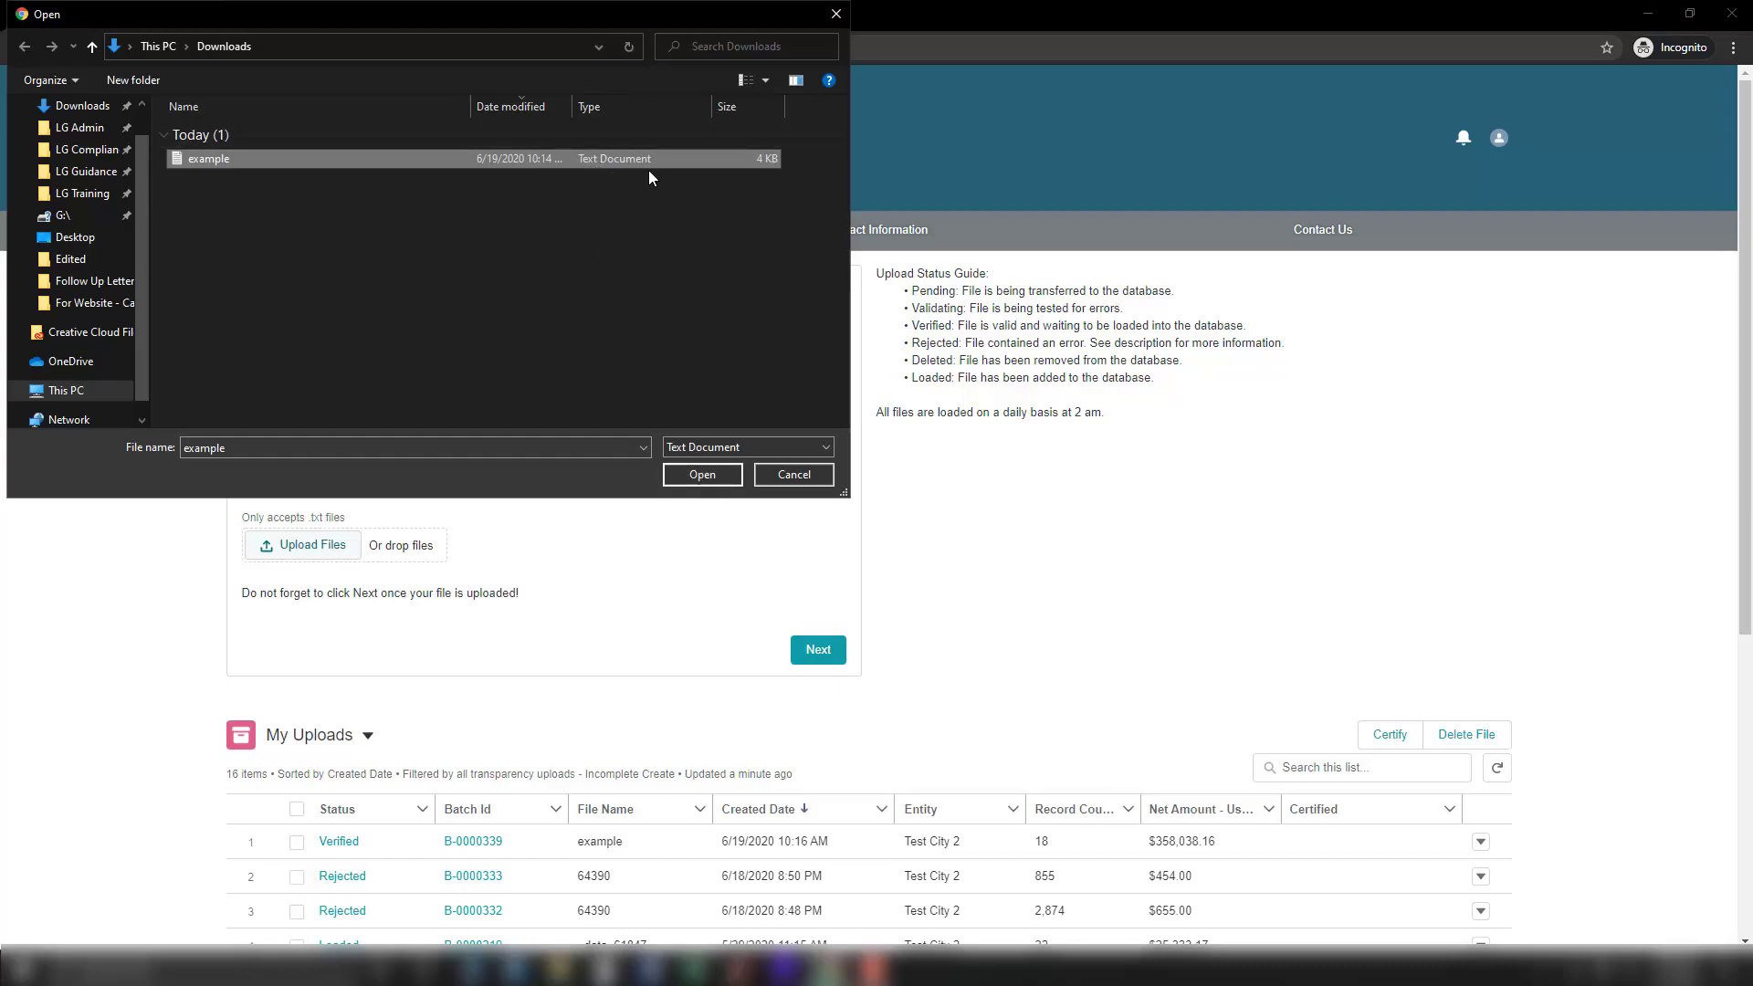
{"action": "left_click", "coordinate": [688, 474]}
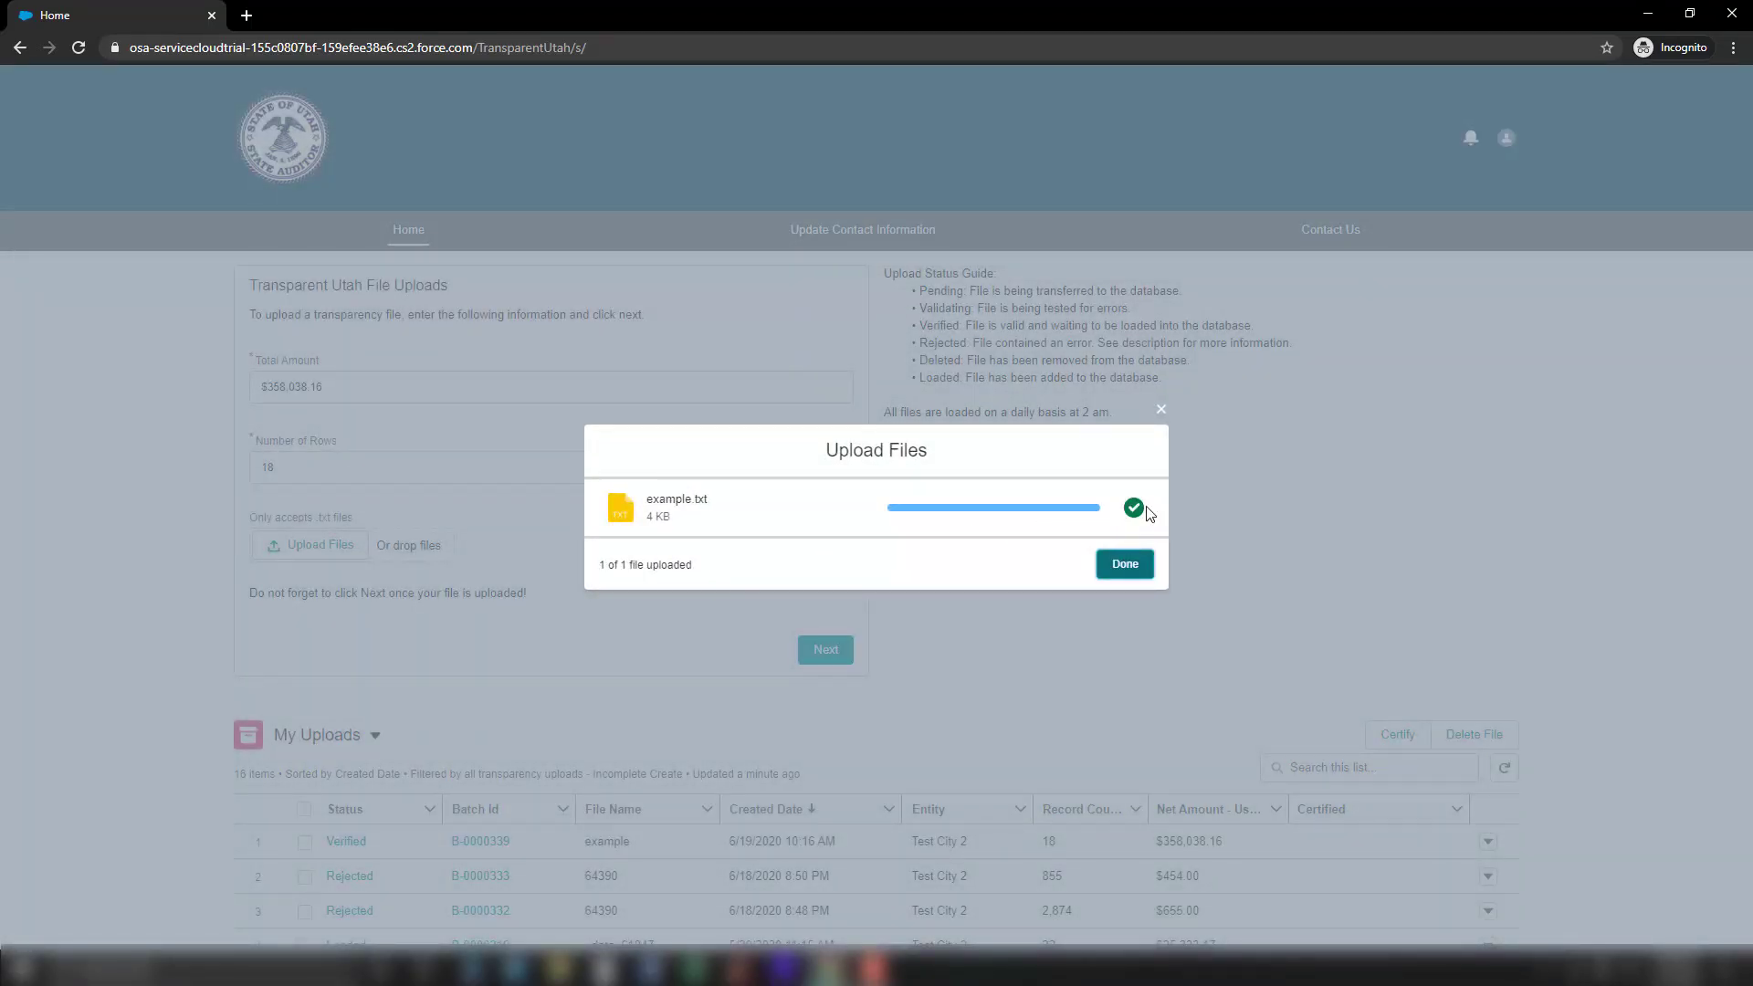
{"action": "left_click", "coordinate": [1125, 564]}
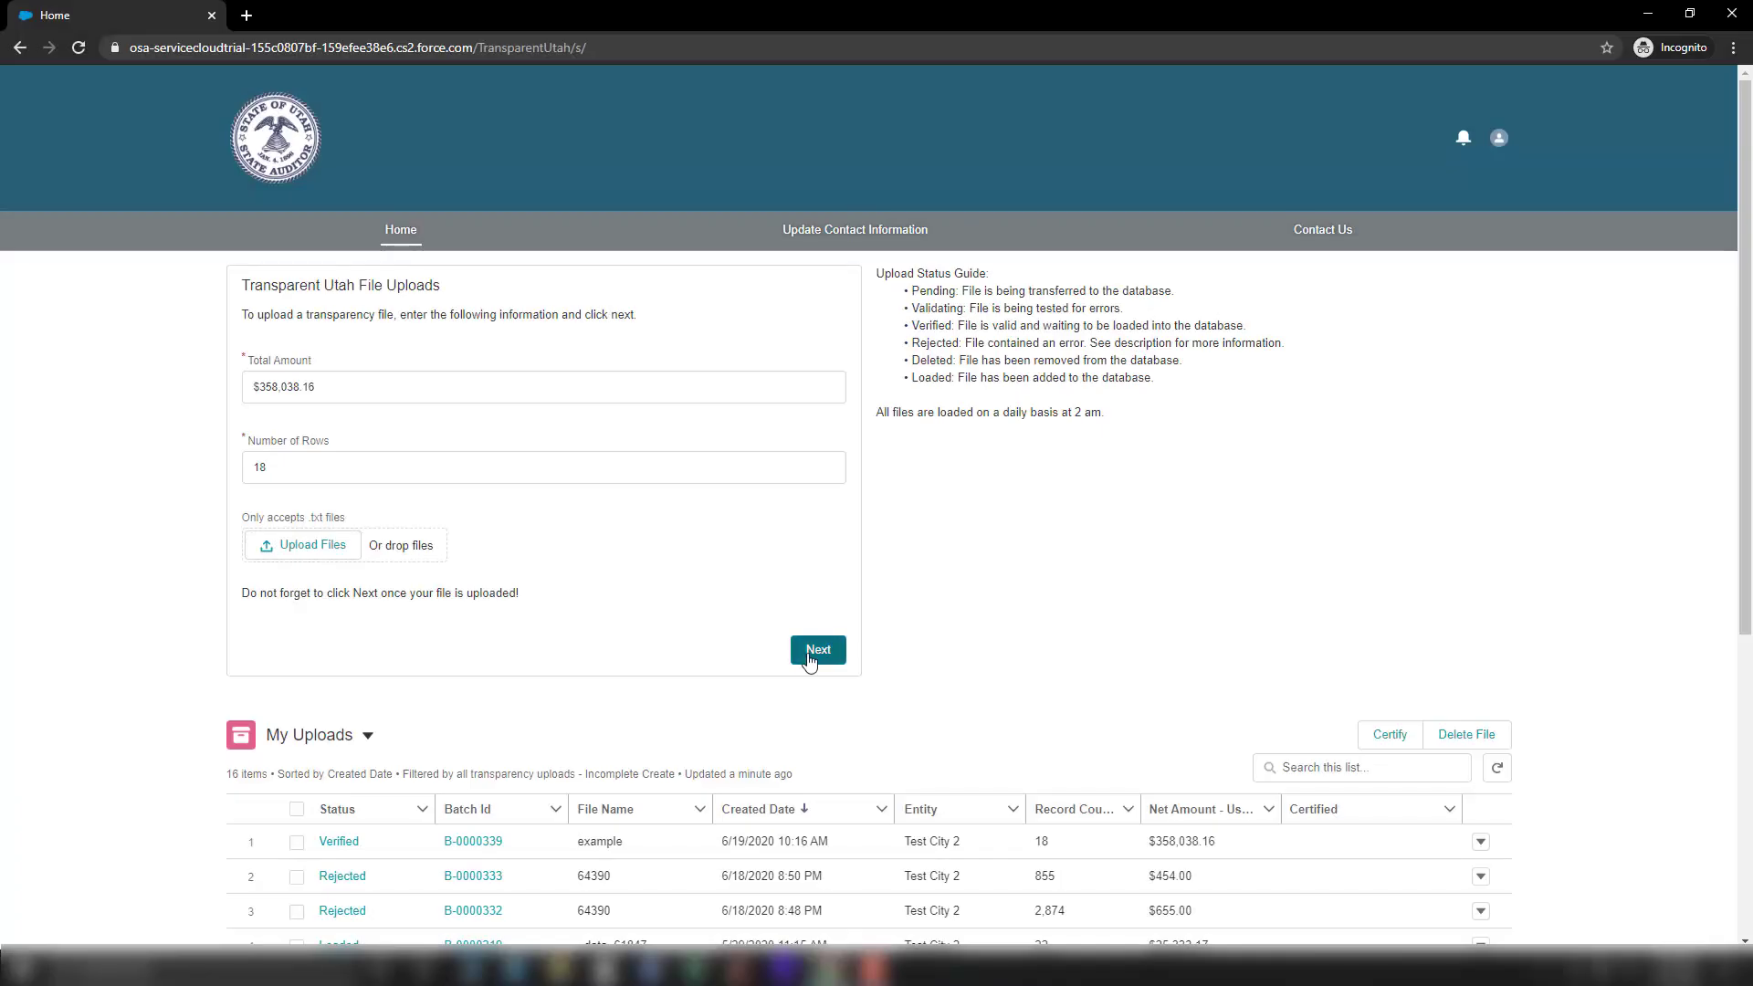
- Submit the upload so example is listed as Pending with 18 records and $358,038.16
{"action": "left_click", "coordinate": [809, 656]}
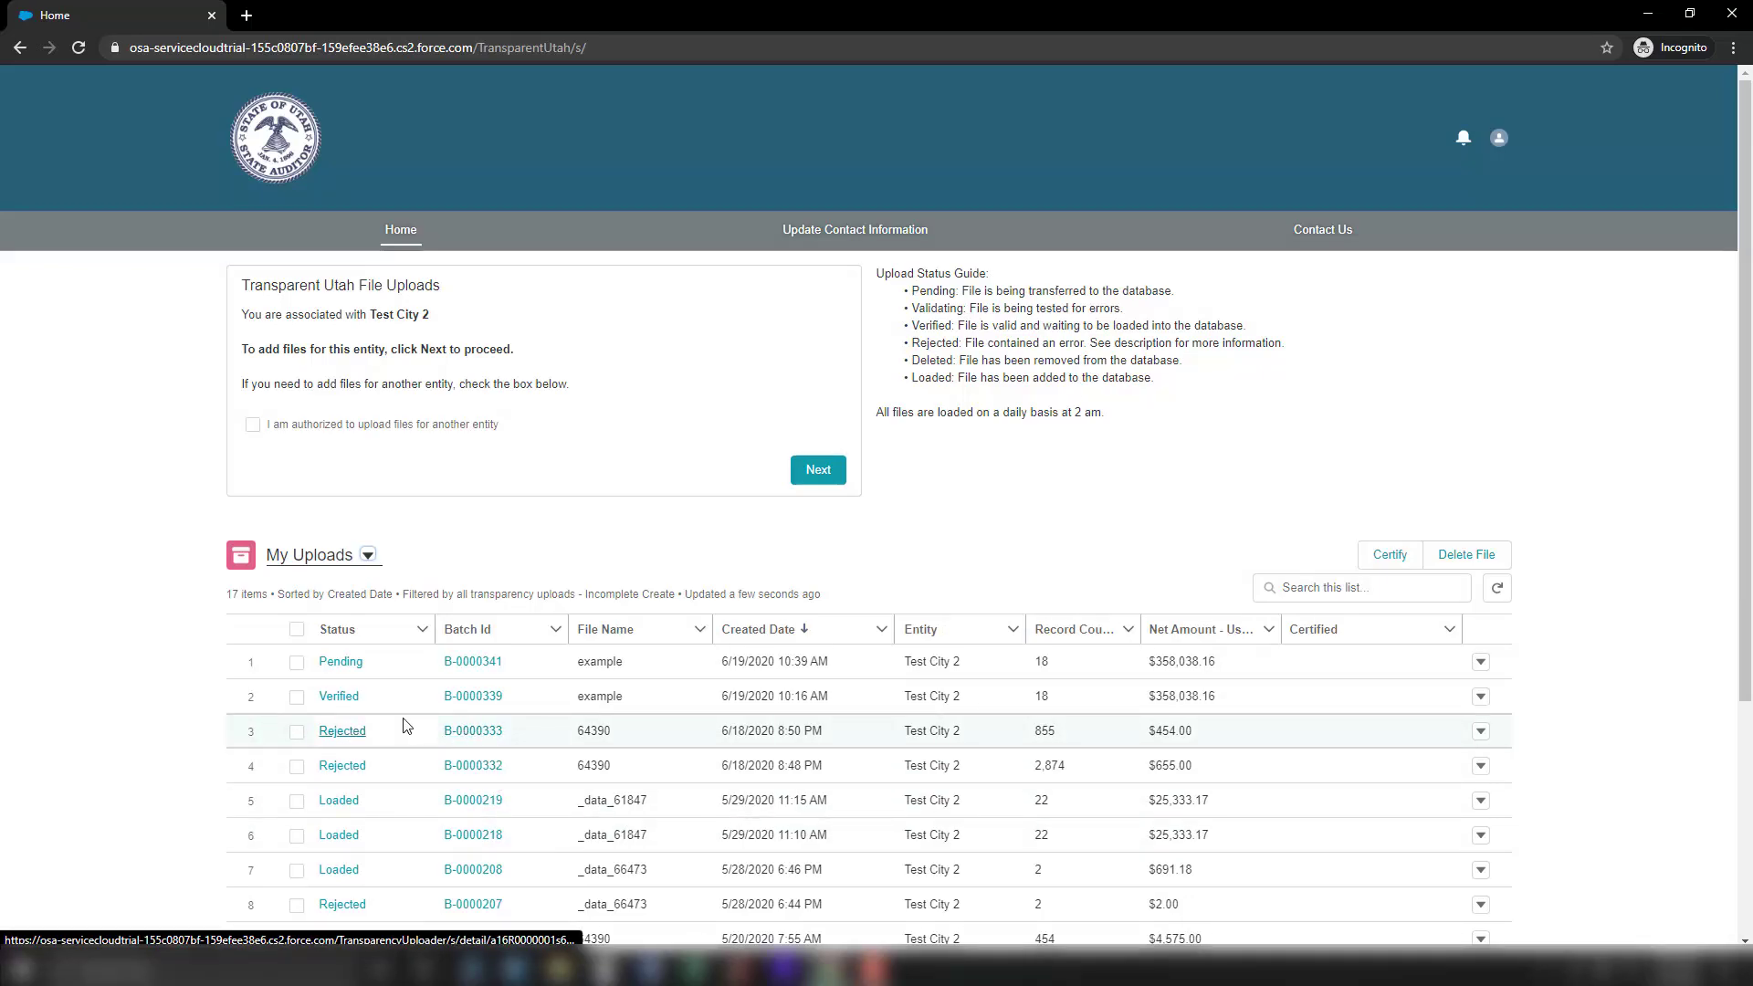
- Read B-0000333's error (total amount and record count mismatch), then return to the uploads list
{"action": "left_click", "coordinate": [471, 738]}
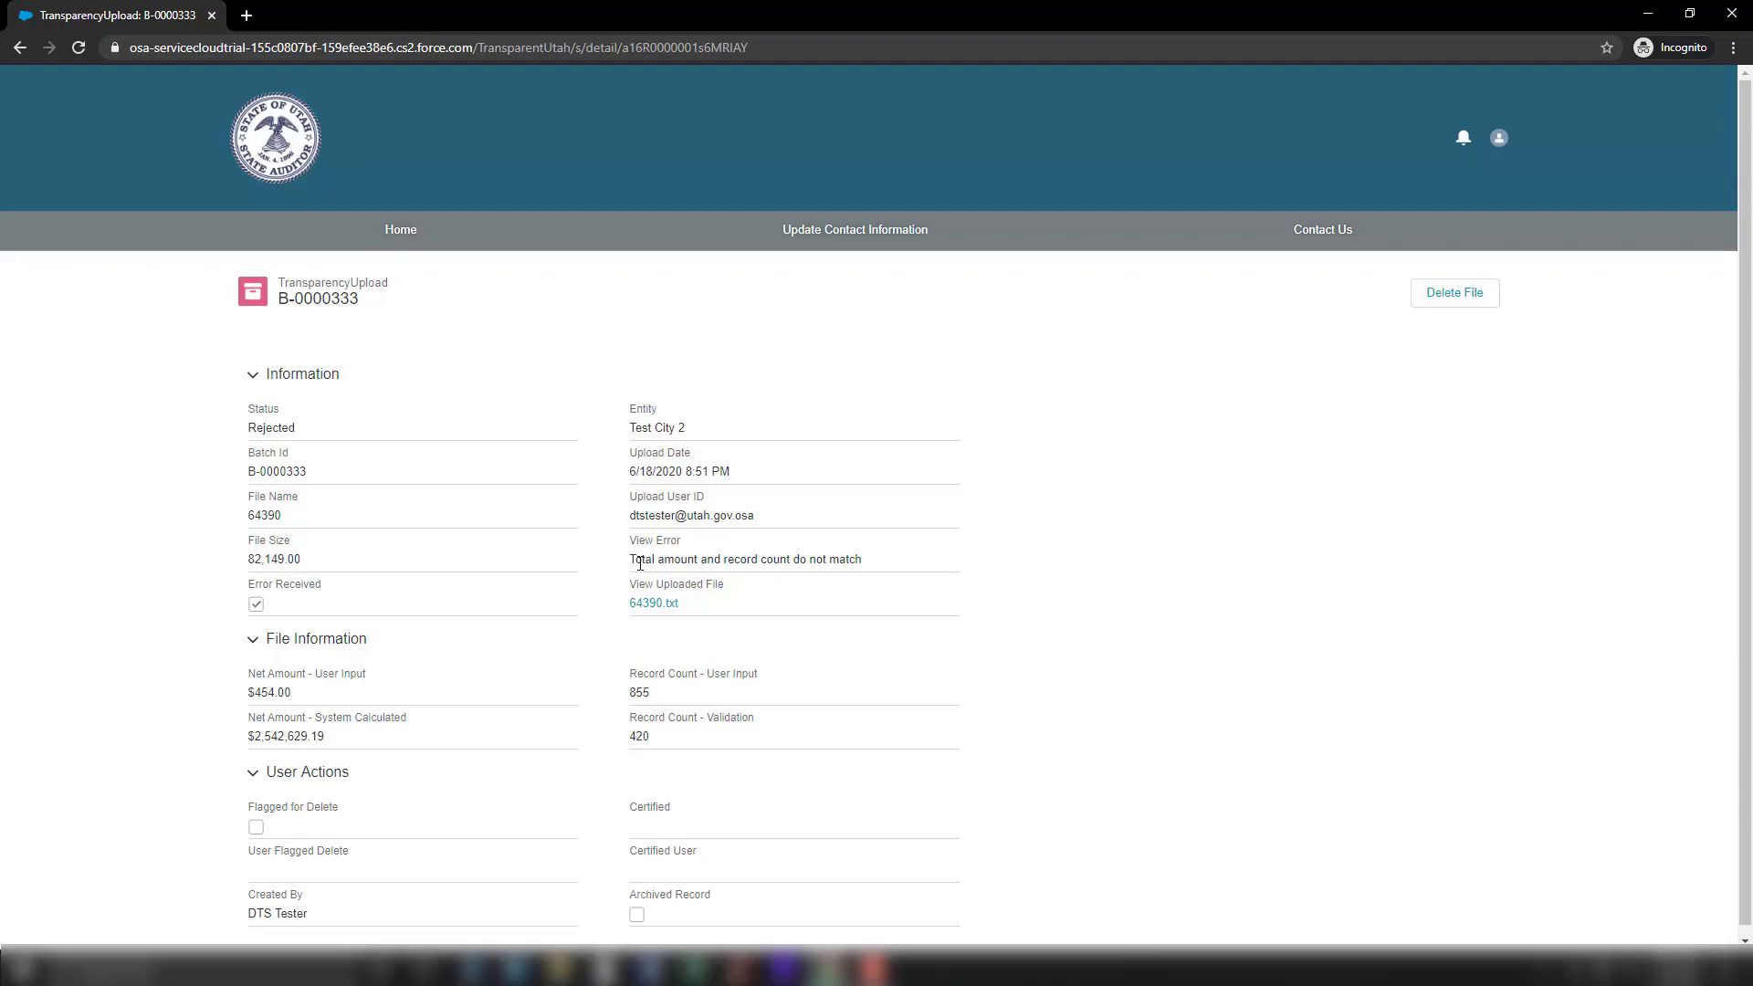
{"action": "left_click_drag", "start_coordinate": [638, 561], "coordinate": [882, 567]}
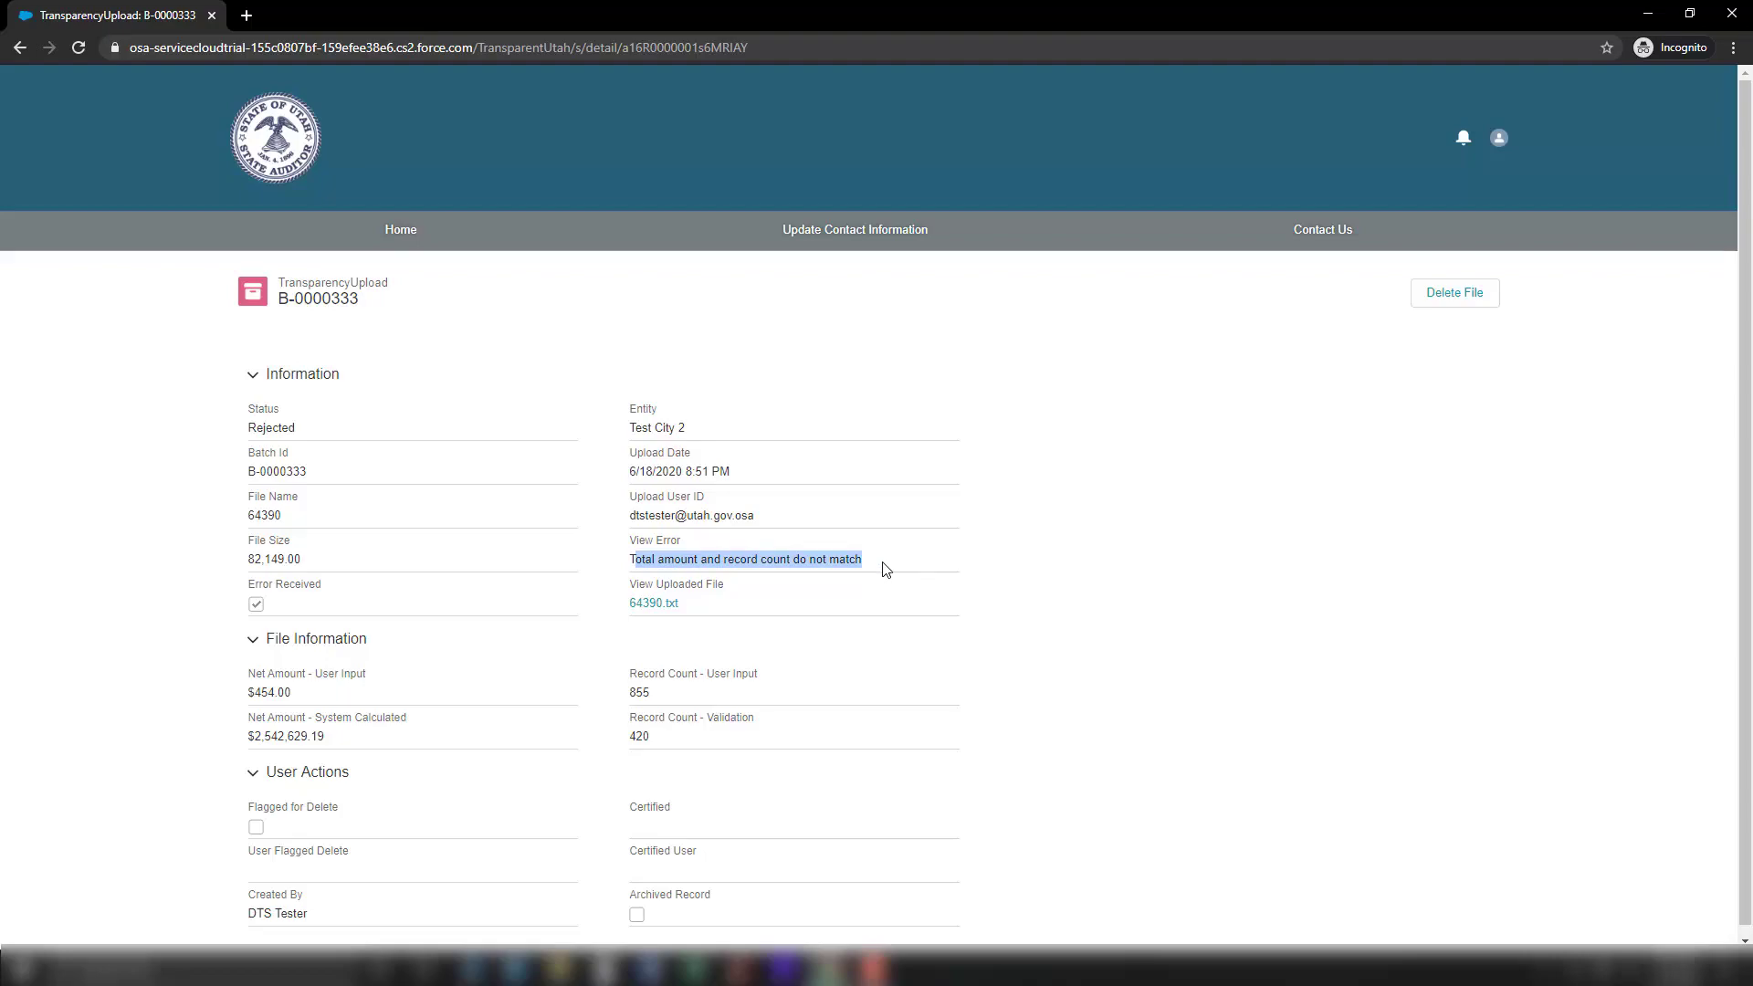
{"action": "left_click", "coordinate": [1069, 564]}
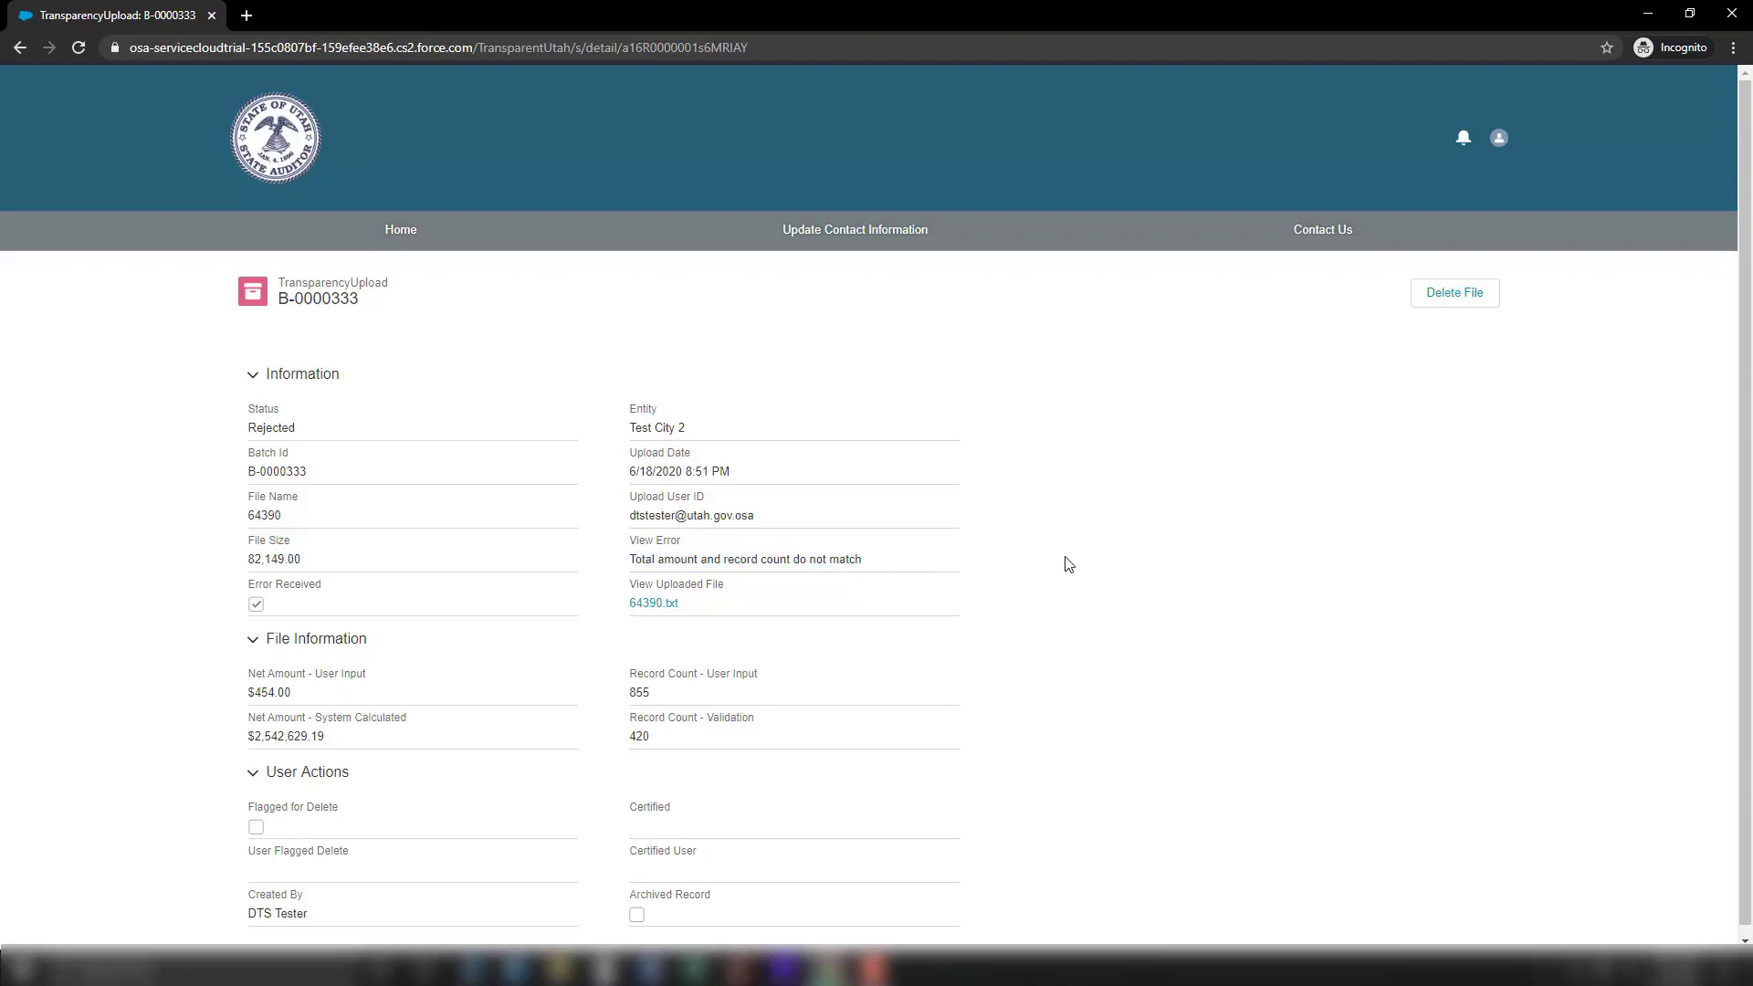
{"action": "scroll", "coordinate": [1069, 564], "scroll_direction": "down", "scroll_amount": 1}
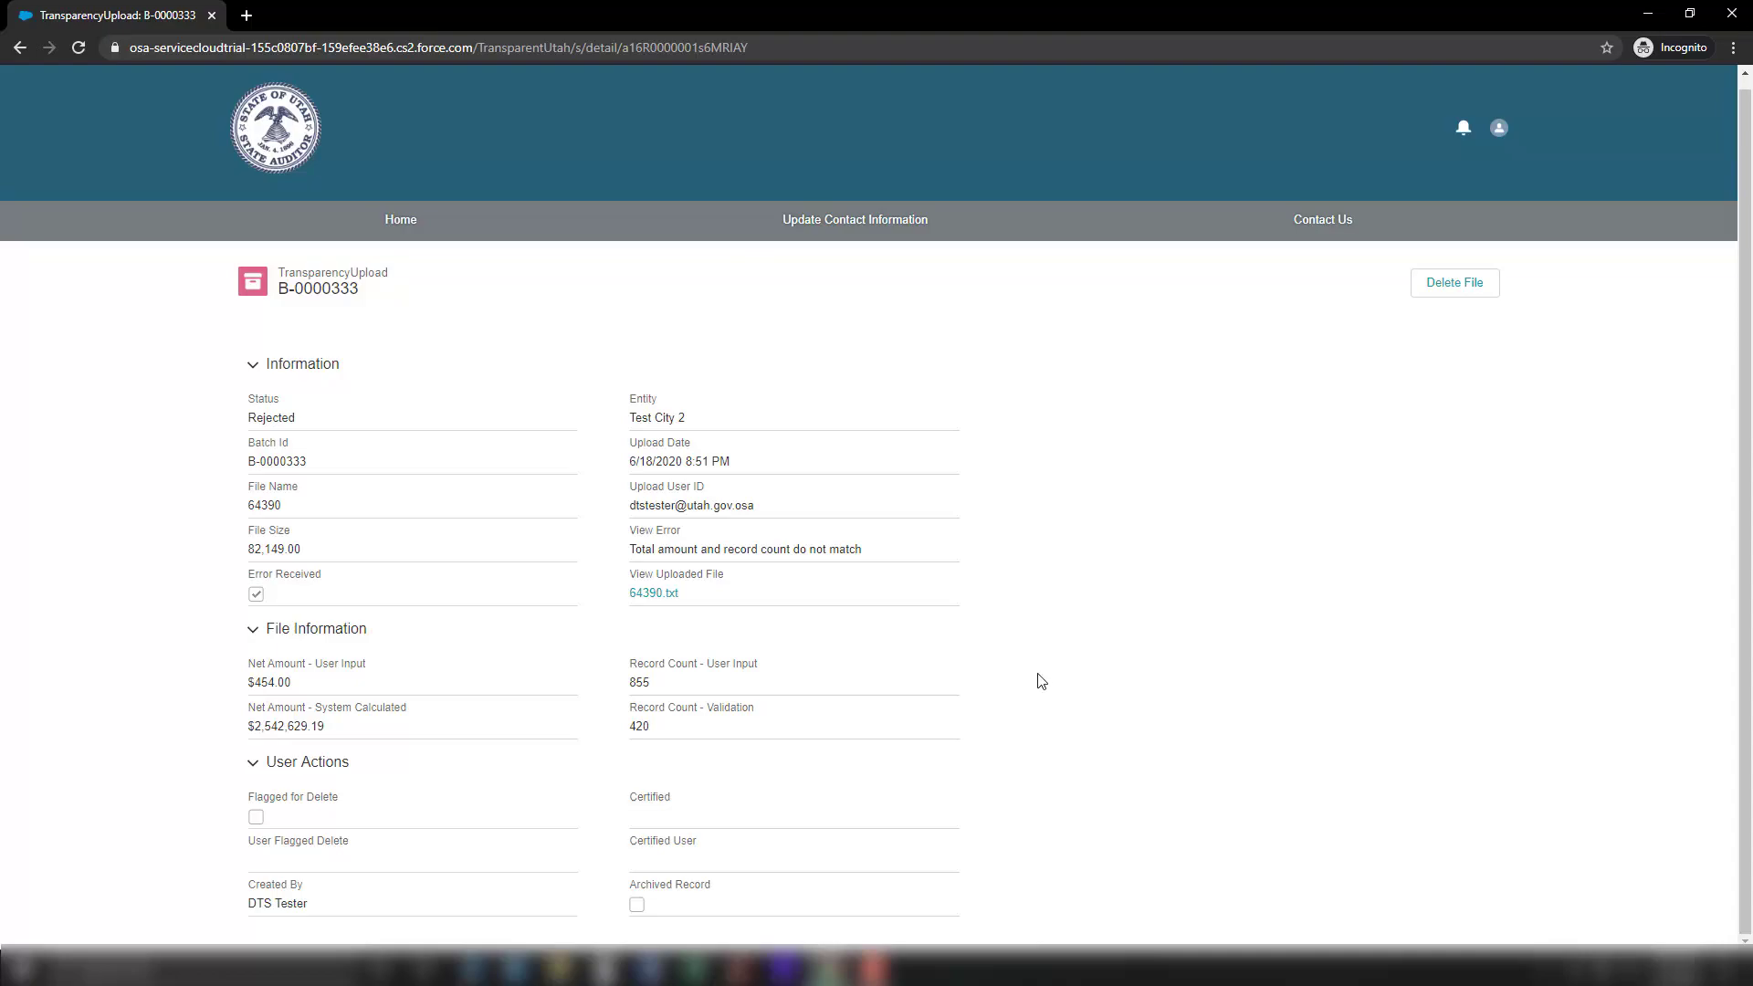
{"action": "left_click", "coordinate": [16, 50]}
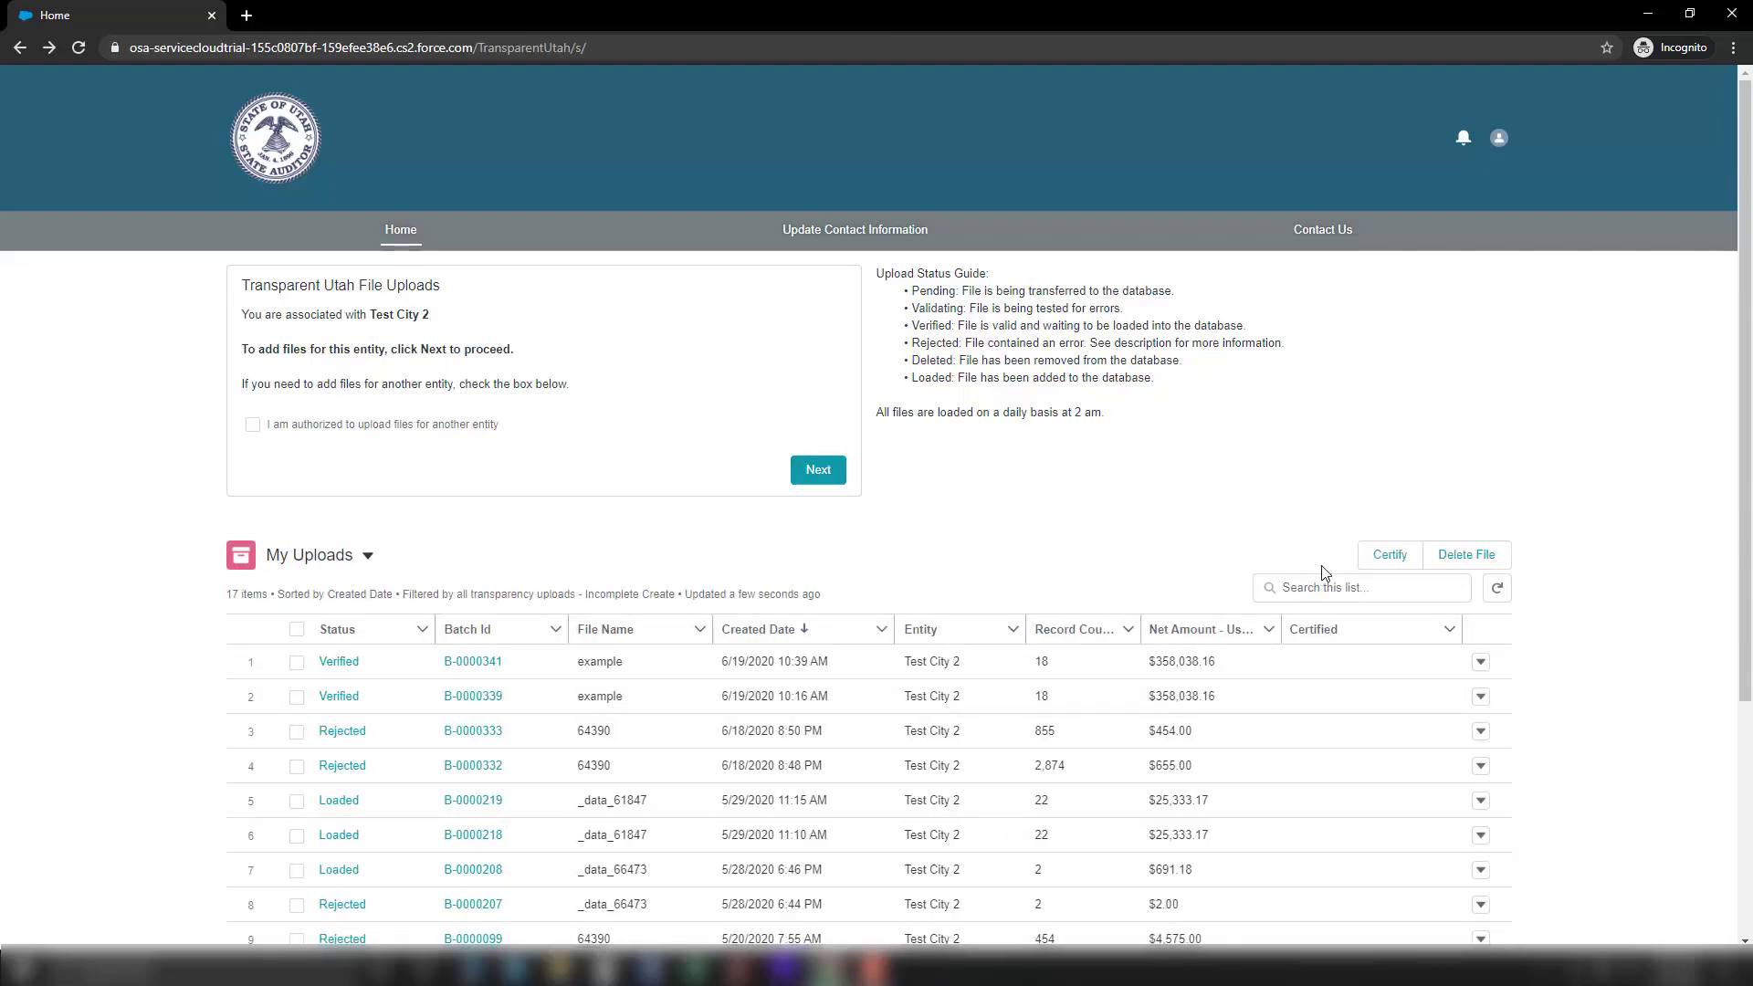